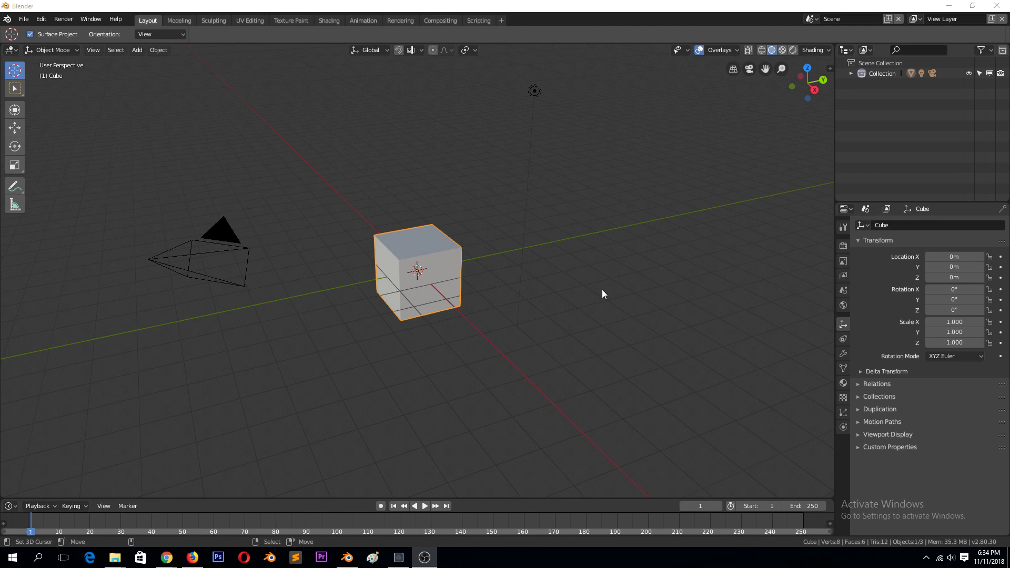
Place the 3D cursor near the default cube and switch to Front view
{"action": "left_click", "coordinate": [452, 304]}
{"action": "key", "text": "KP_1"}
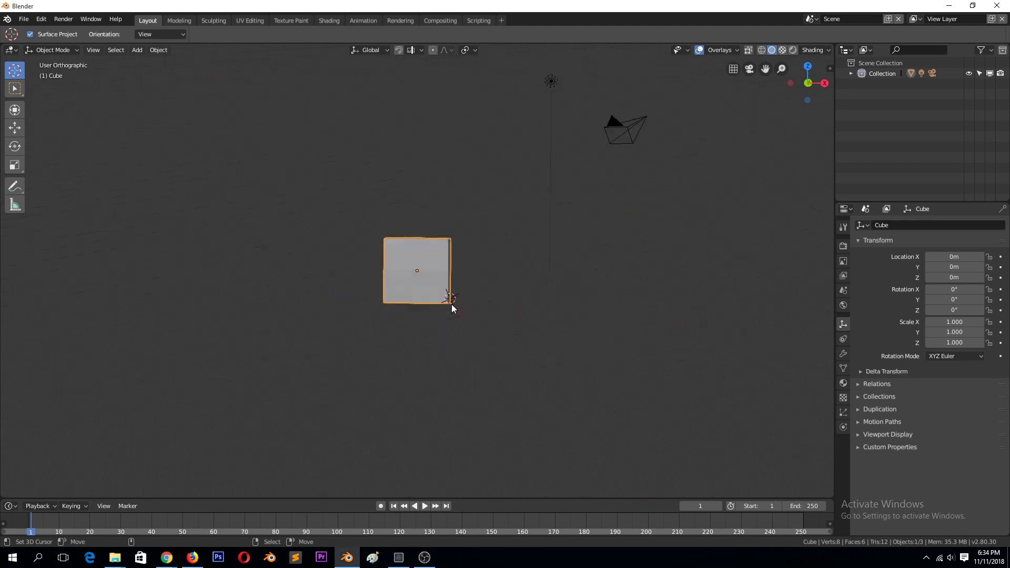
Delete the default cube and add a mesh plane
{"action": "key", "text": "x"}
{"action": "left_click", "coordinate": [452, 304]}
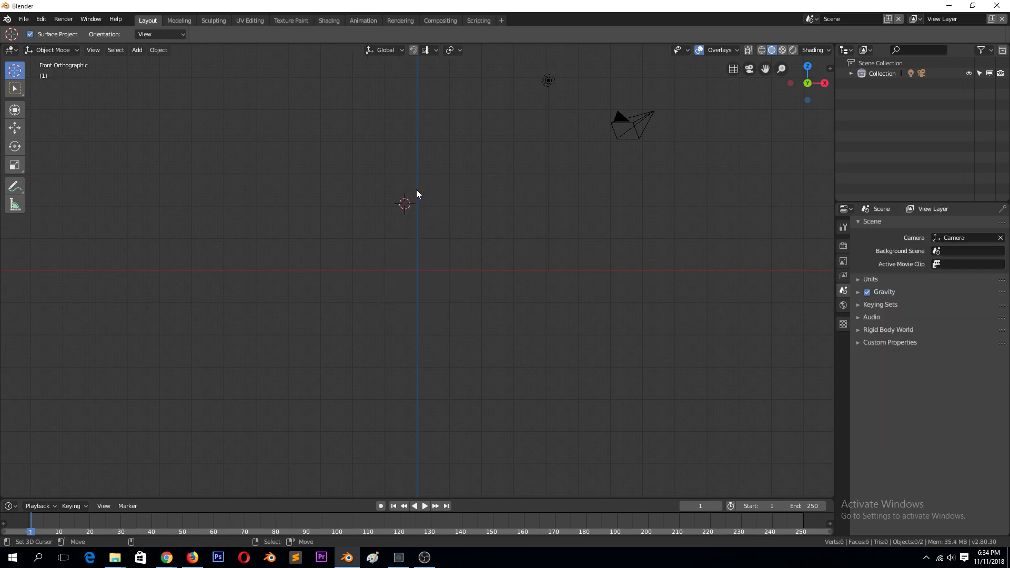
{"action": "key", "text": "shift+a"}
{"action": "mouse_move", "coordinate": [415, 182]}
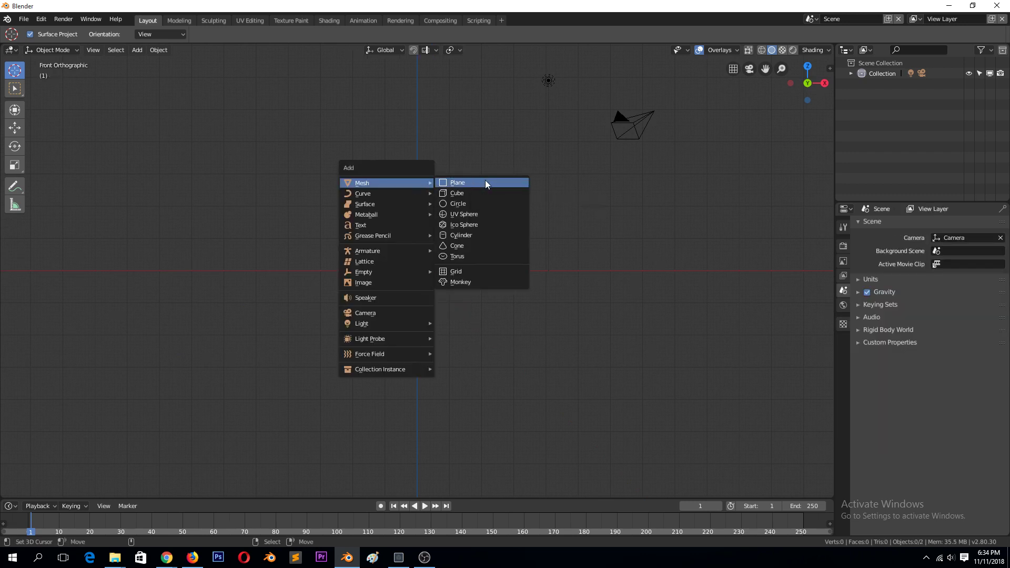
{"action": "left_click", "coordinate": [486, 180]}
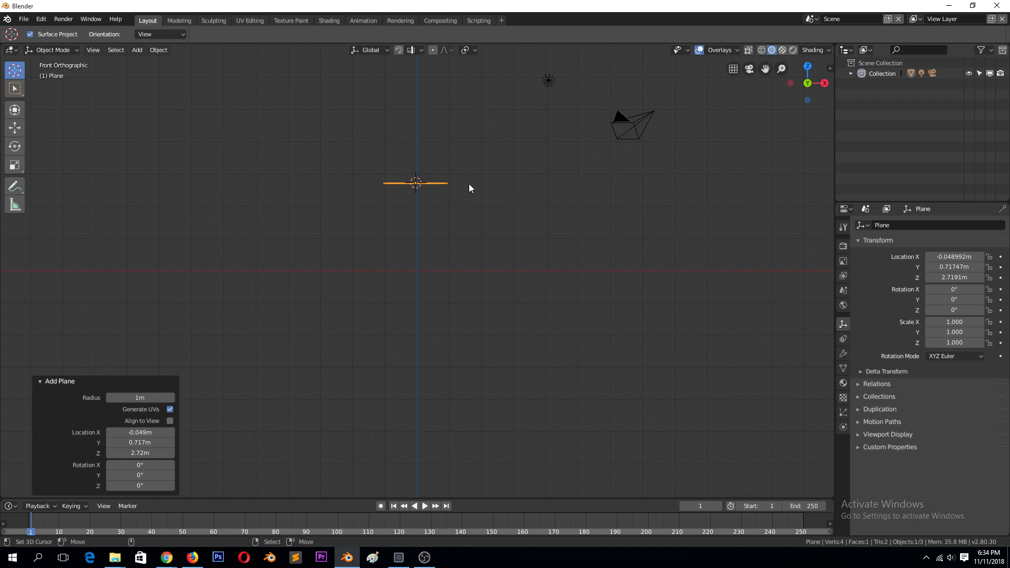
Rotate the plane 90° about X (rx90) and enter Edit Mode on it
{"action": "type", "text": "rx90"}
{"action": "key", "text": "Return"}
{"action": "middle_click_drag", "start_coordinate": [465, 191], "coordinate": [401, 249]}
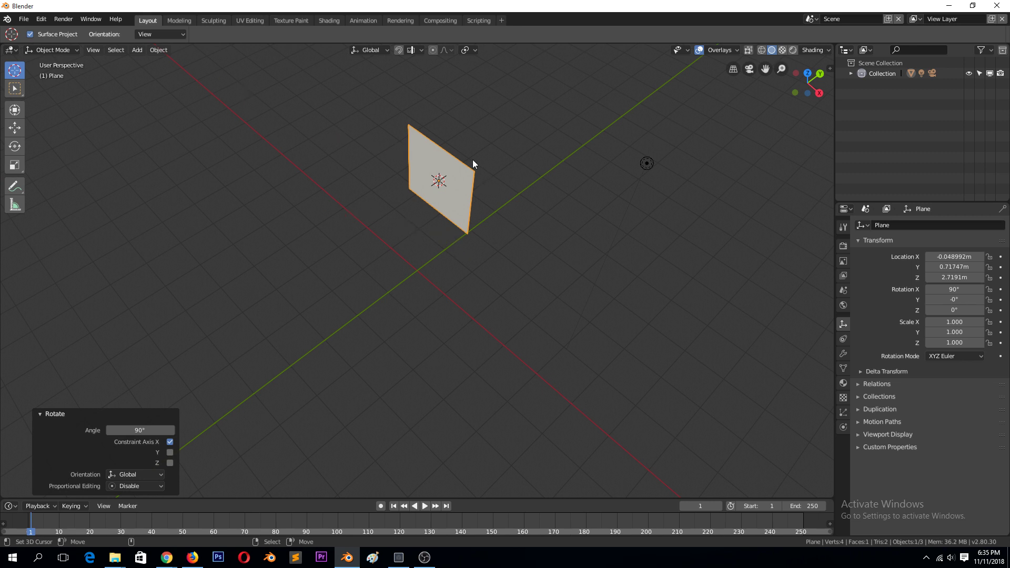
{"action": "key", "text": "Tab"}
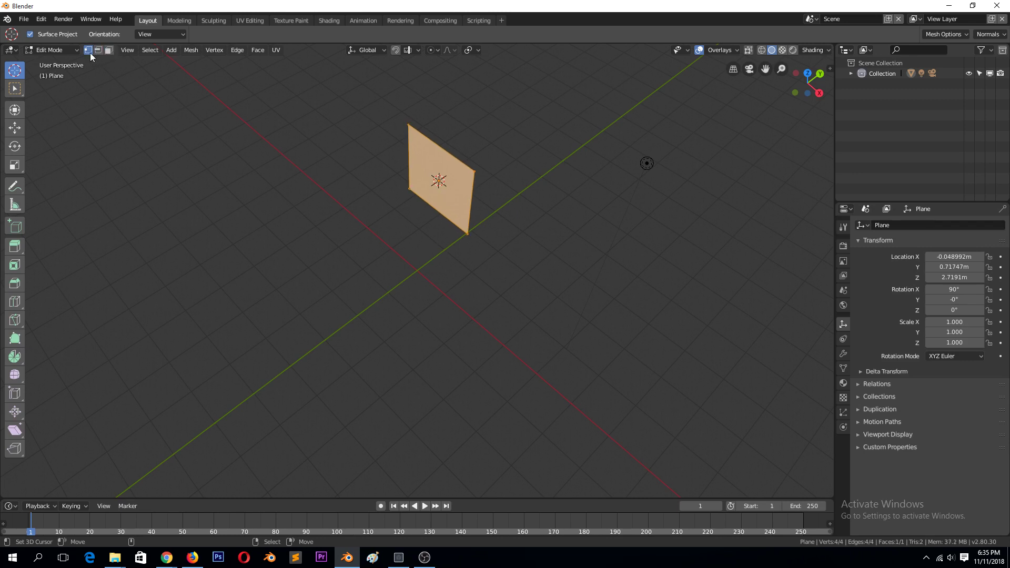
With Face select and the Spin tool, try a trial spin of the plane, then undo it
{"action": "left_click", "coordinate": [438, 192]}
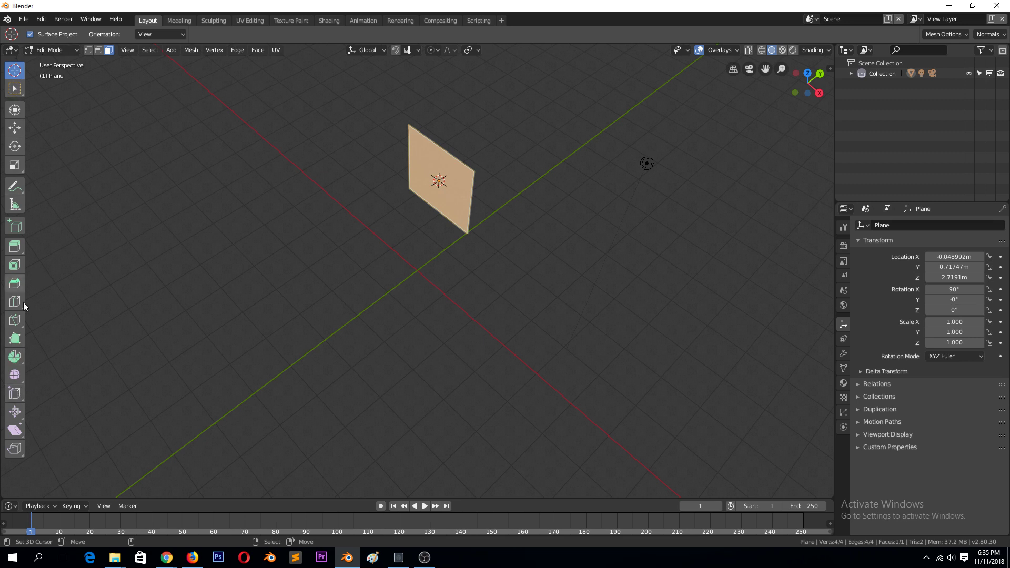
{"action": "left_click", "coordinate": [16, 361]}
{"action": "middle_click_drag", "start_coordinate": [311, 255], "coordinate": [352, 250]}
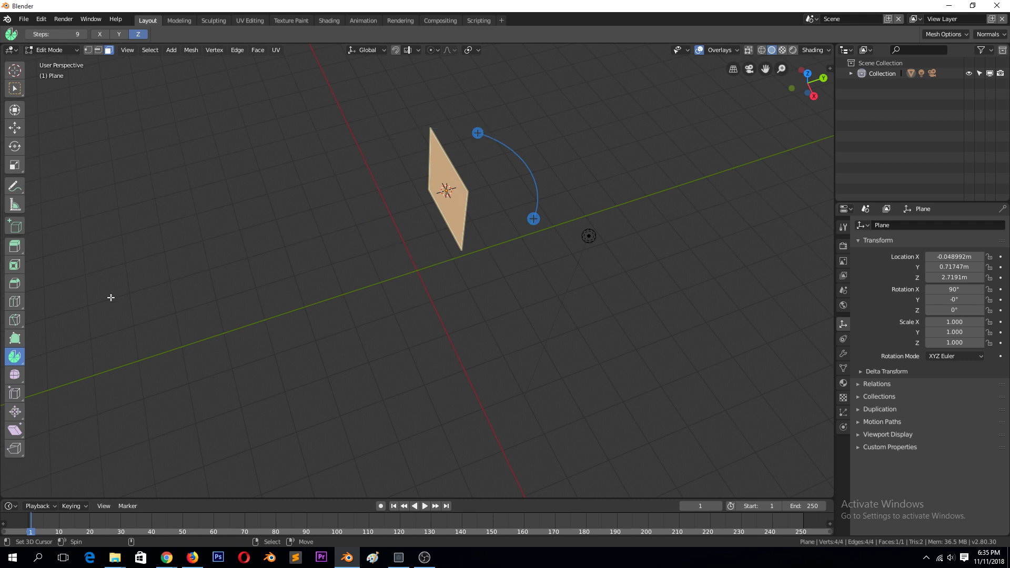
{"action": "left_click_drag", "start_coordinate": [477, 133], "coordinate": [489, 269]}
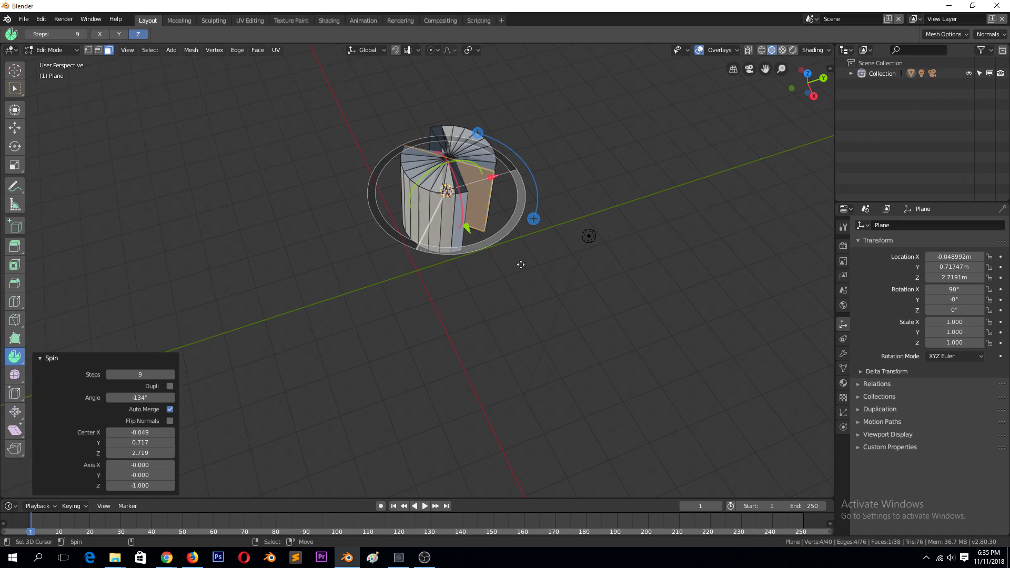
{"action": "middle_click_drag", "start_coordinate": [528, 270], "coordinate": [507, 237]}
{"action": "key", "text": "ctrl+z"}
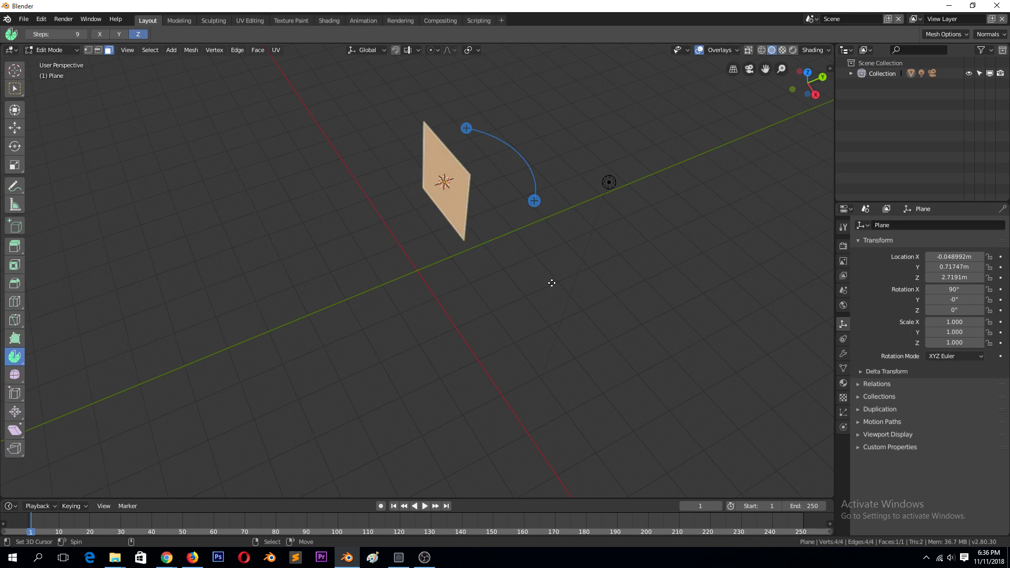
From Top view, set the spin centre beside the plane and spin the plane around it
{"action": "key", "text": "KP_7"}
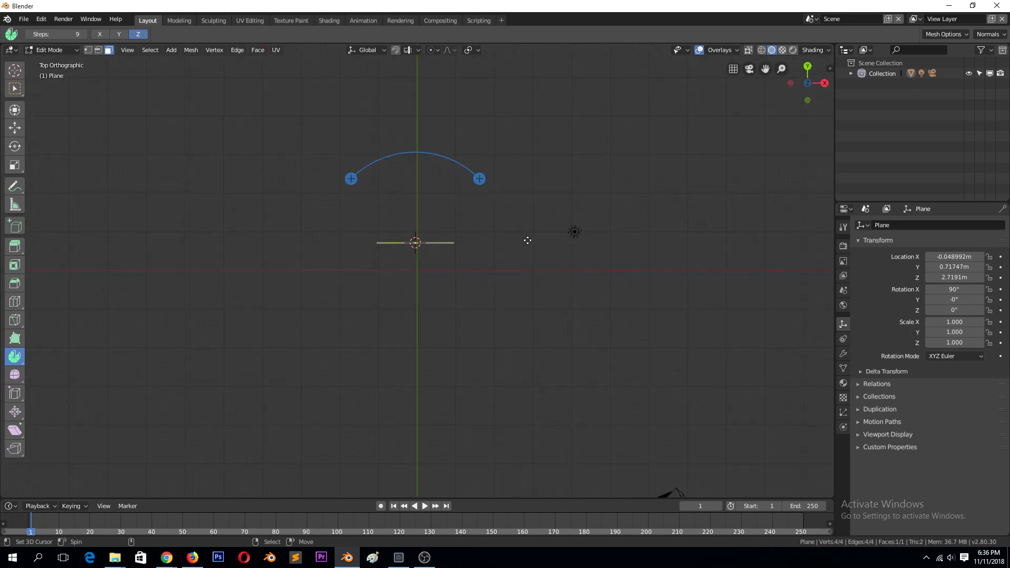
{"action": "left_click", "coordinate": [543, 245]}
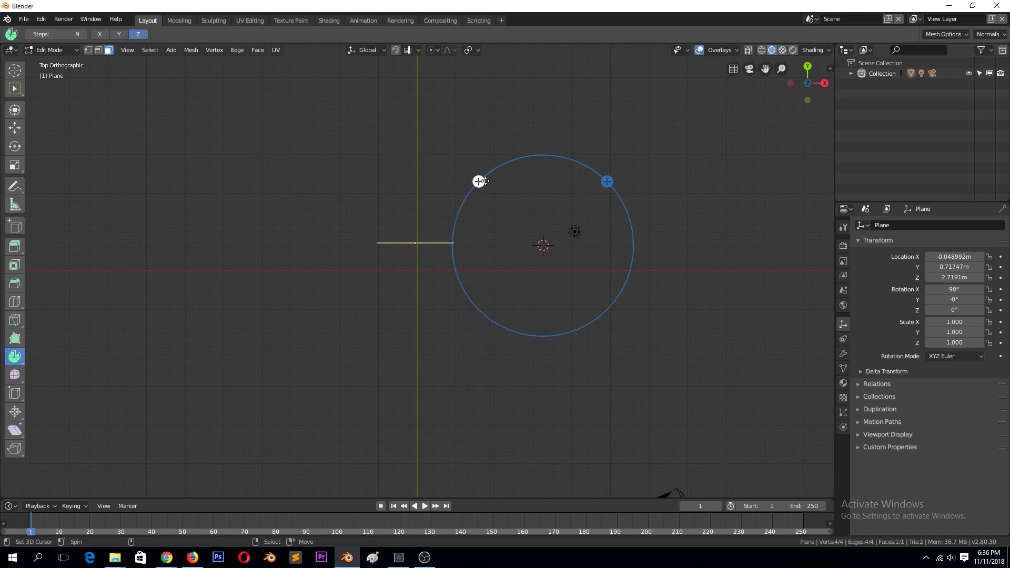
{"action": "middle_click_drag", "start_coordinate": [485, 197], "coordinate": [484, 233]}
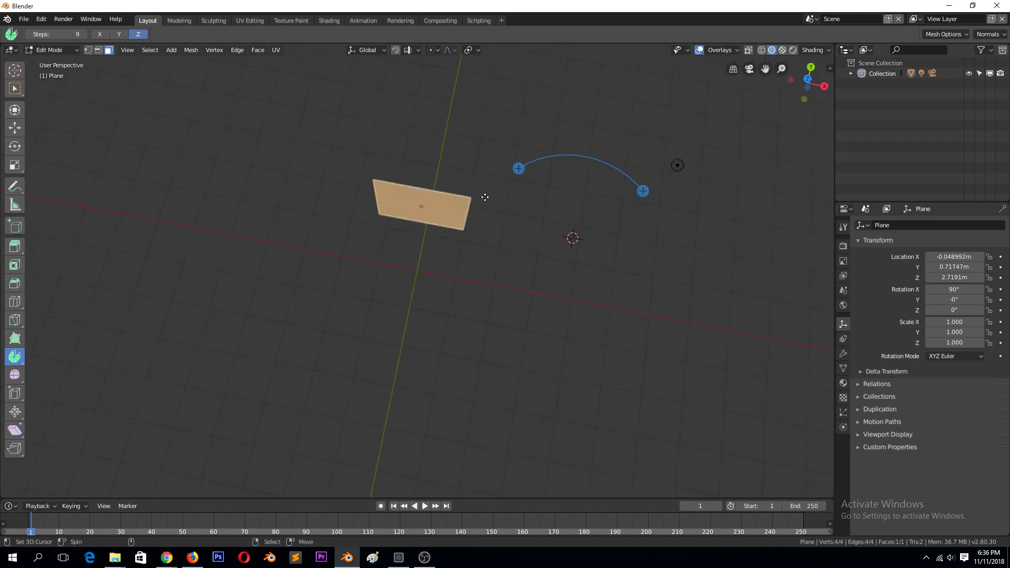
{"action": "mouse_move", "coordinate": [518, 167]}
{"action": "left_mouse_down"}
{"action": "mouse_move", "coordinate": [502, 215]}
{"action": "mouse_move", "coordinate": [531, 278]}
{"action": "mouse_move", "coordinate": [642, 289]}
{"action": "mouse_move", "coordinate": [681, 232]}
{"action": "mouse_move", "coordinate": [573, 171]}
{"action": "mouse_move", "coordinate": [532, 169]}
{"action": "left_mouse_up"}
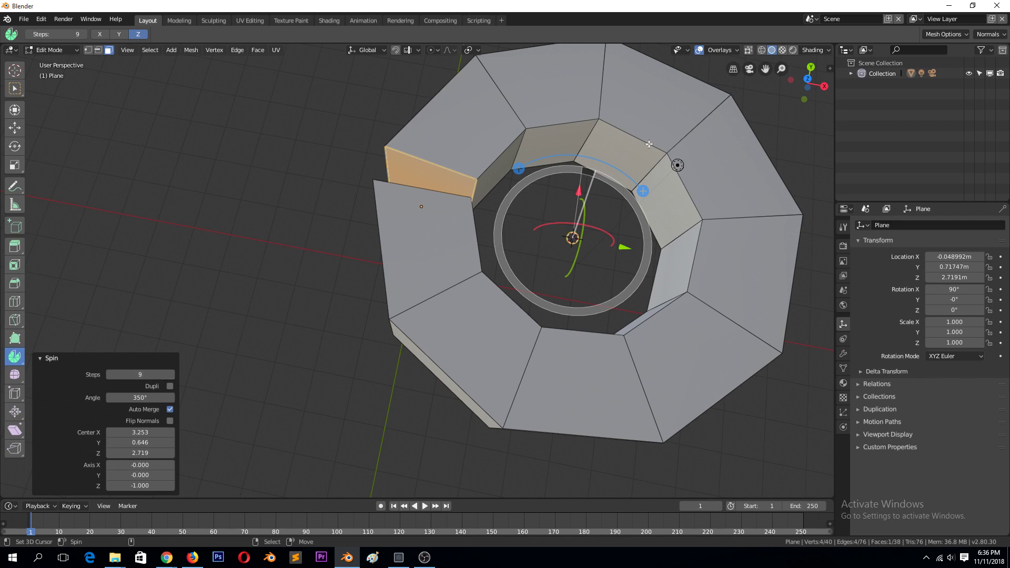
Raise the spin to 29 steps and reduce the angle to about 331°, leaving a gap
{"action": "left_click_drag", "start_coordinate": [140, 374], "coordinate": [171, 374]}
{"action": "left_click", "coordinate": [172, 374]}
{"action": "left_click", "coordinate": [172, 374]}
{"action": "left_click", "coordinate": [172, 374]}
{"action": "left_click", "coordinate": [171, 374]}
{"action": "left_click", "coordinate": [172, 374]}
{"action": "left_click", "coordinate": [172, 375]}
{"action": "left_click", "coordinate": [171, 374]}
{"action": "left_click", "coordinate": [171, 374]}
{"action": "left_click", "coordinate": [171, 374]}
{"action": "left_click", "coordinate": [171, 374]}
{"action": "left_click", "coordinate": [171, 374]}
{"action": "left_click", "coordinate": [171, 374]}
{"action": "middle_click_drag", "start_coordinate": [579, 316], "coordinate": [581, 159]}
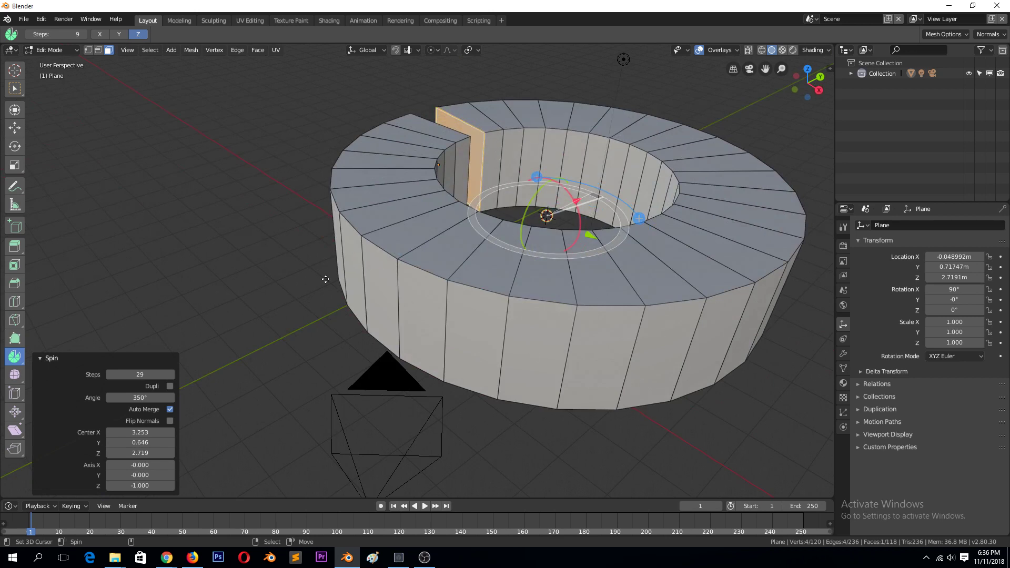
{"action": "mouse_move", "coordinate": [141, 392]}
{"action": "left_mouse_down"}
{"action": "mouse_move", "coordinate": [150, 392]}
{"action": "mouse_move", "coordinate": [131, 392]}
{"action": "left_mouse_up"}
{"action": "middle_click_drag", "start_coordinate": [605, 238], "coordinate": [219, 331]}
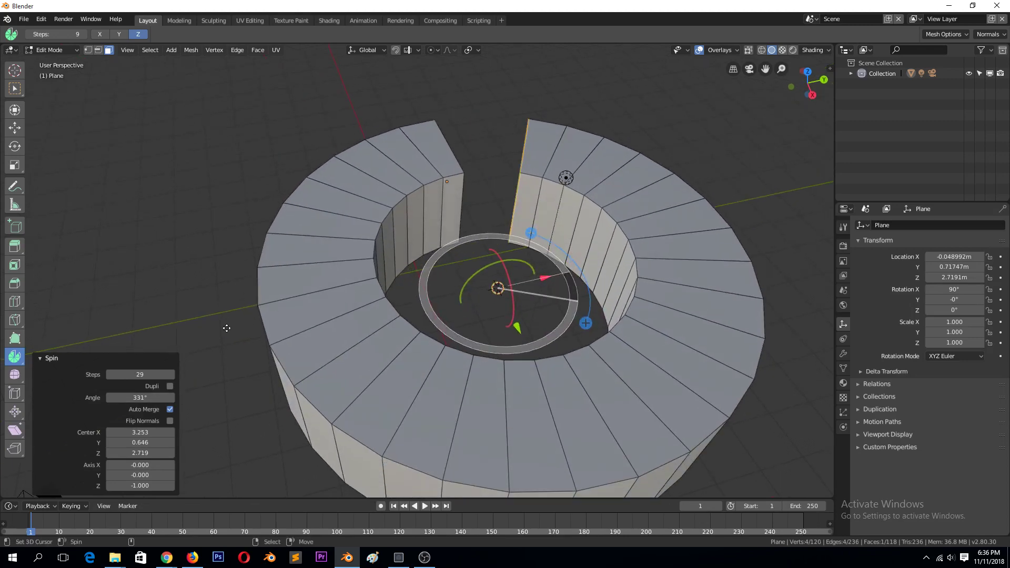
{"action": "left_click", "coordinate": [536, 238]}
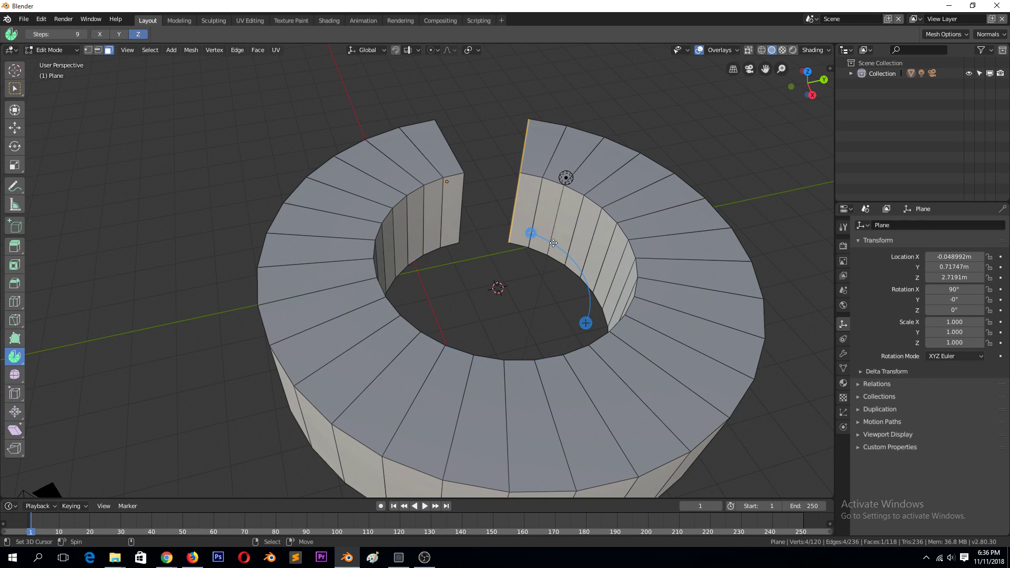
Undo the extra spin and delete the ring object in Object Mode
{"action": "mouse_move", "coordinate": [537, 228]}
{"action": "left_mouse_down"}
{"action": "mouse_move", "coordinate": [529, 232]}
{"action": "mouse_move", "coordinate": [536, 226]}
{"action": "left_mouse_up"}
{"action": "key", "text": "ctrl+z"}
{"action": "key", "text": "Tab"}
{"action": "scroll", "coordinate": [424, 248], "scroll_direction": "down", "scroll_amount": 3}
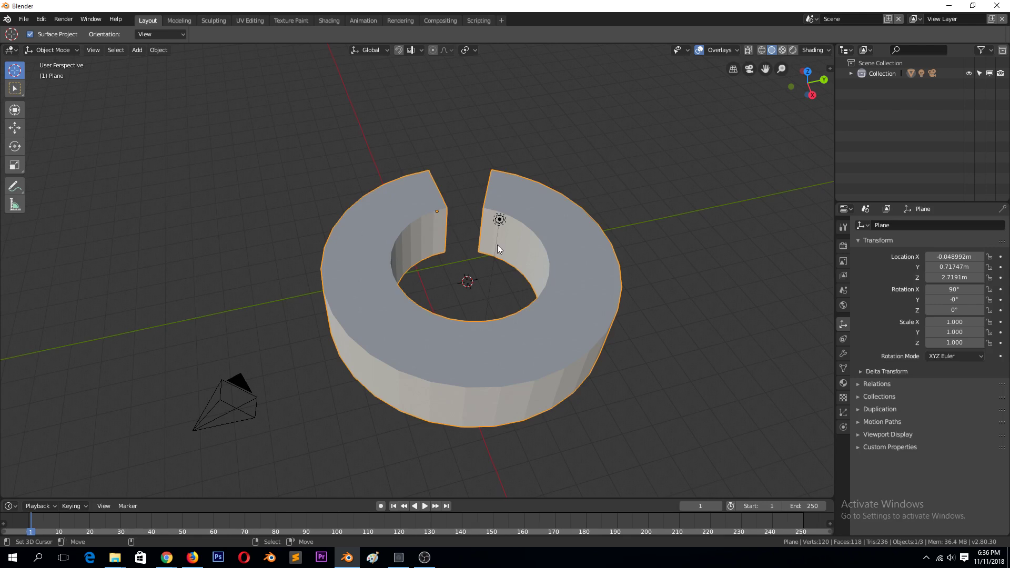
{"action": "key", "text": "x"}
{"action": "left_click", "coordinate": [523, 308]}
In Top view, place the 3D cursor where the new plane should appear
{"action": "key", "text": "KP_7"}
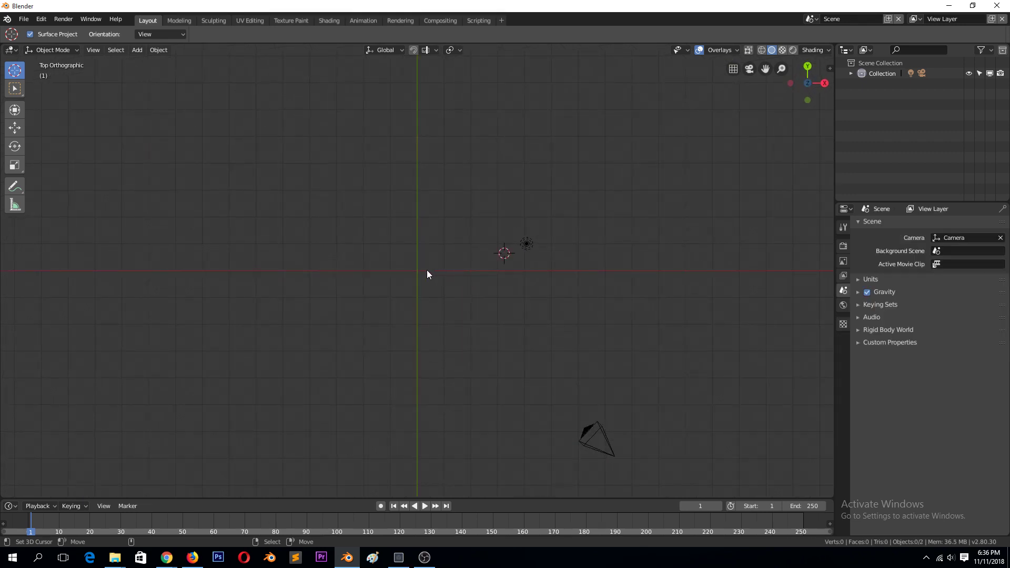
{"action": "left_click", "coordinate": [415, 273]}
{"action": "key", "text": "shift+a"}
Add a new plane and extrude it downward into a box
{"action": "mouse_move", "coordinate": [414, 273]}
{"action": "left_click", "coordinate": [466, 273]}
{"action": "middle_click_drag", "start_coordinate": [489, 318], "coordinate": [440, 271]}
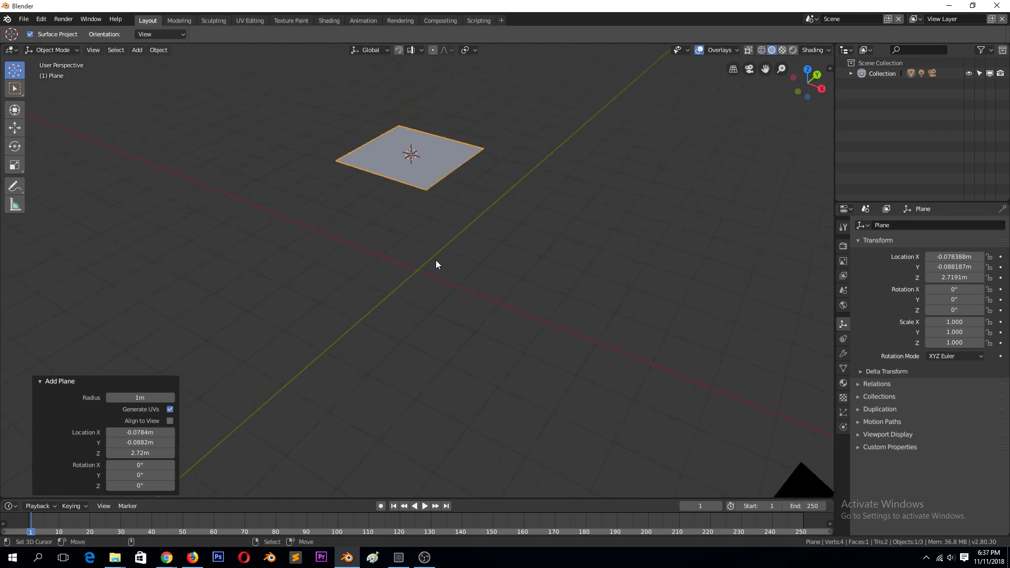
{"action": "key", "text": "Tab"}
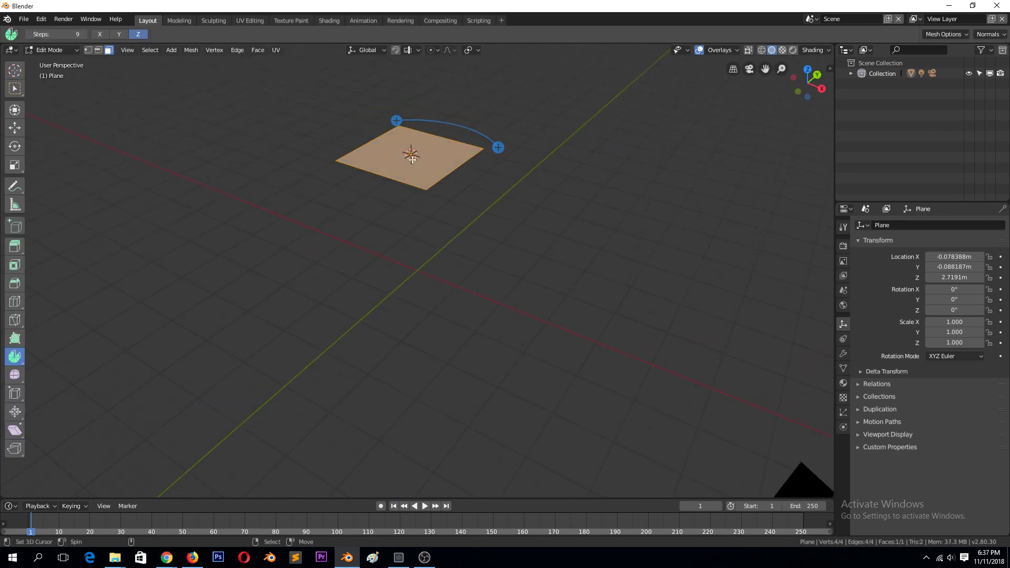
{"action": "key", "text": "e"}
{"action": "left_click", "coordinate": [409, 214]}
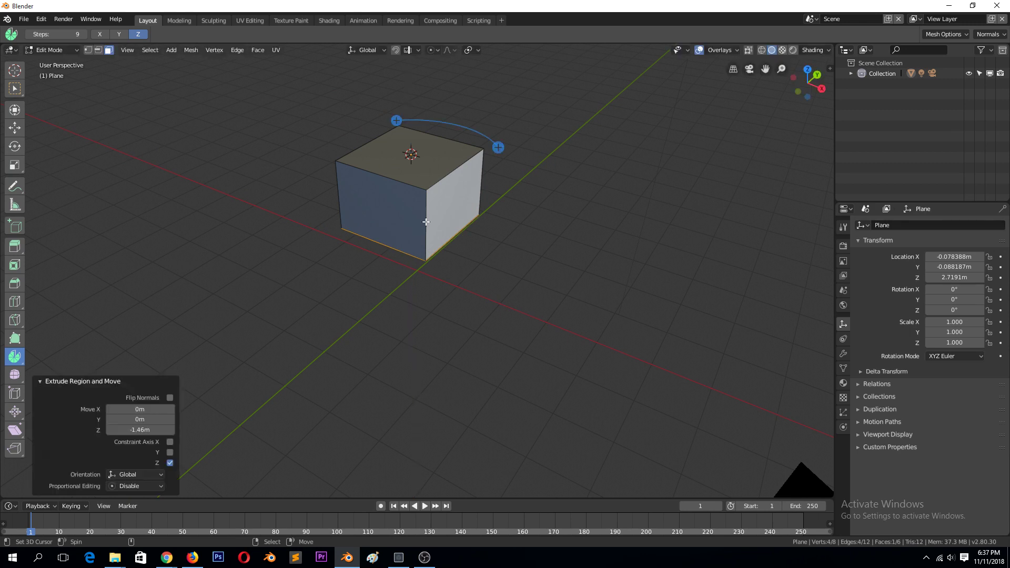
Spin the box's front-left face around a nearby centre, ending at about -110°
{"action": "right_click", "coordinate": [477, 224]}
{"action": "left_click", "coordinate": [575, 262]}
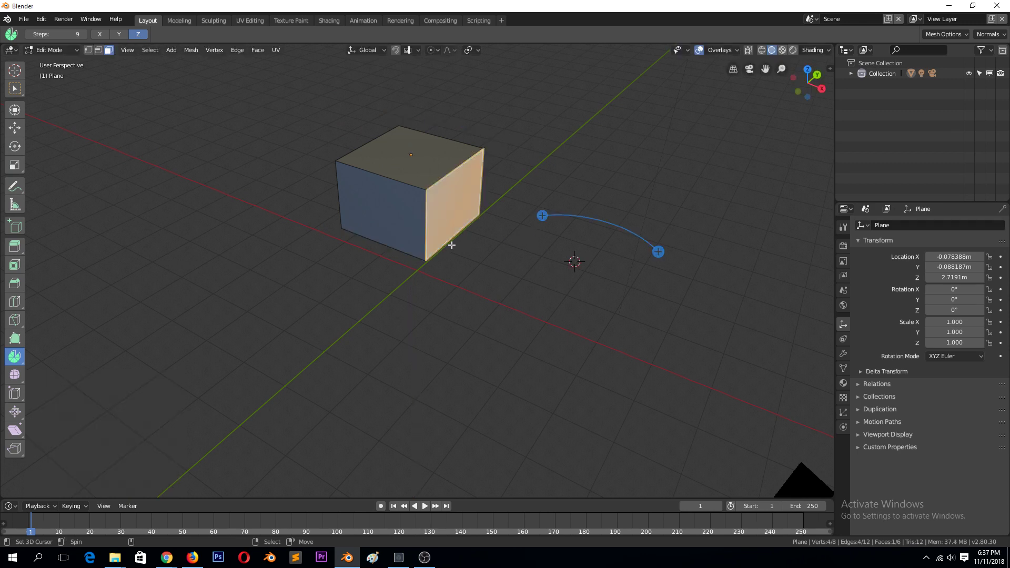
{"action": "right_click", "coordinate": [363, 226]}
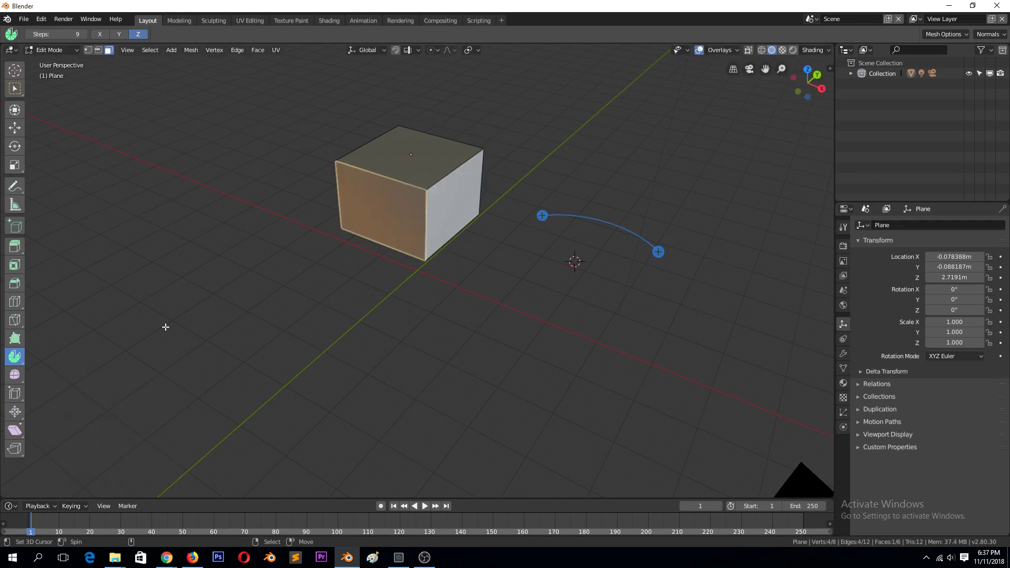
{"action": "left_click_drag", "start_coordinate": [542, 216], "coordinate": [503, 248]}
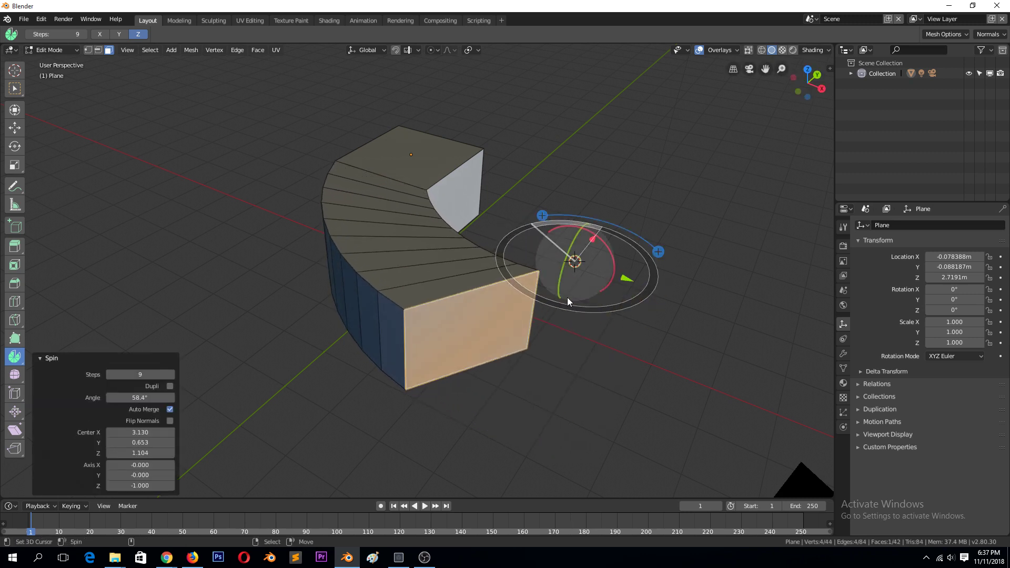
{"action": "middle_click_drag", "start_coordinate": [561, 302], "coordinate": [376, 358]}
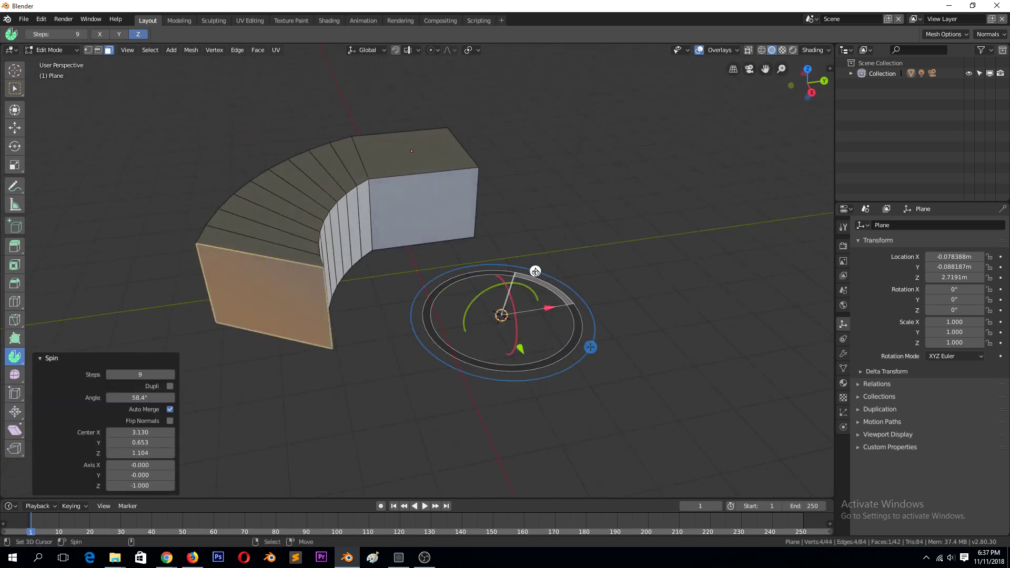
{"action": "left_click_drag", "start_coordinate": [537, 273], "coordinate": [474, 304]}
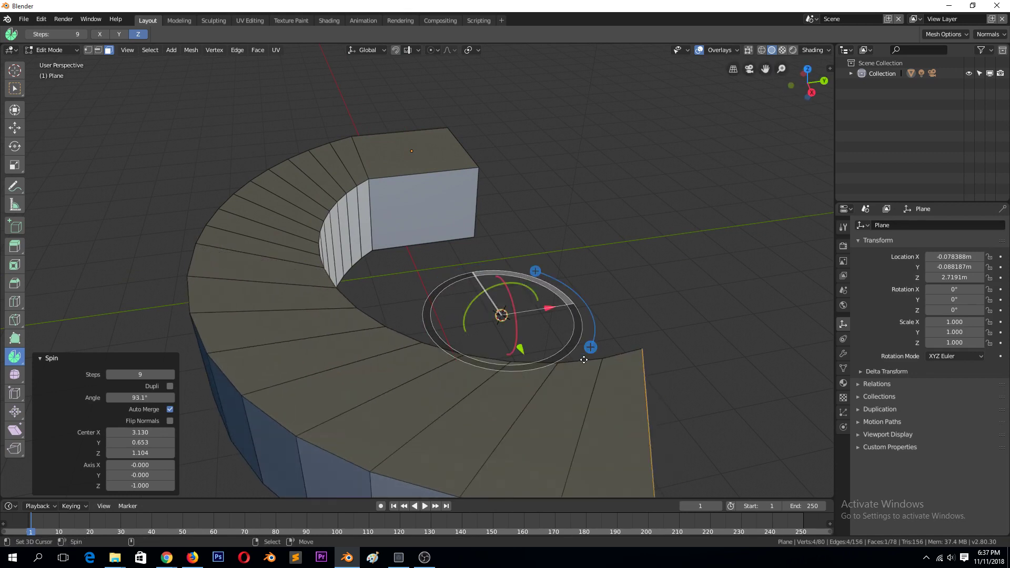
{"action": "left_click_drag", "start_coordinate": [588, 350], "coordinate": [514, 228]}
{"action": "middle_click_drag", "start_coordinate": [562, 246], "coordinate": [500, 255]}
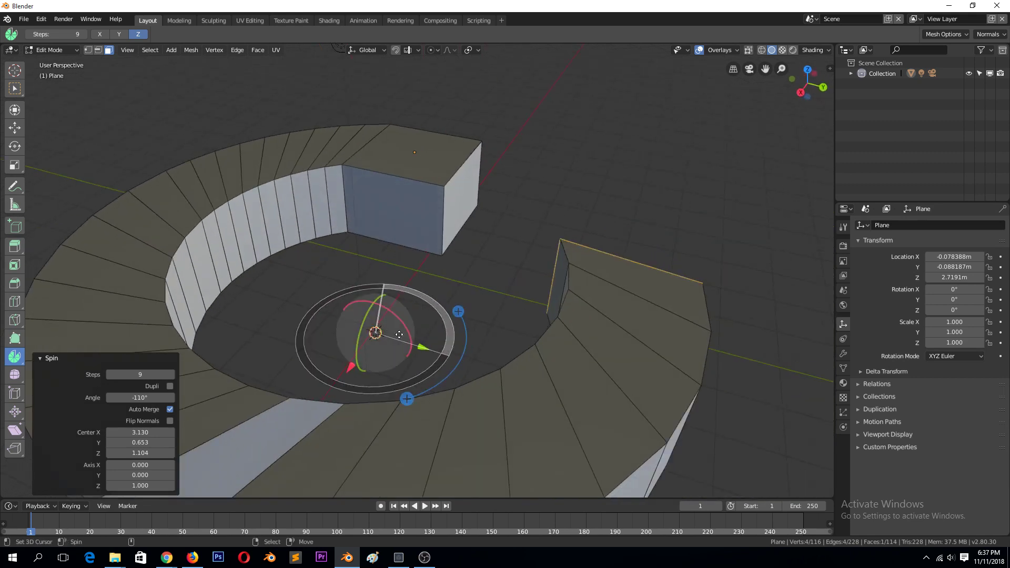
Move the spin centre and spin another face, settling the angle at about 61.4° in 9 steps
{"action": "right_click", "coordinate": [631, 192], "text": "shift"}
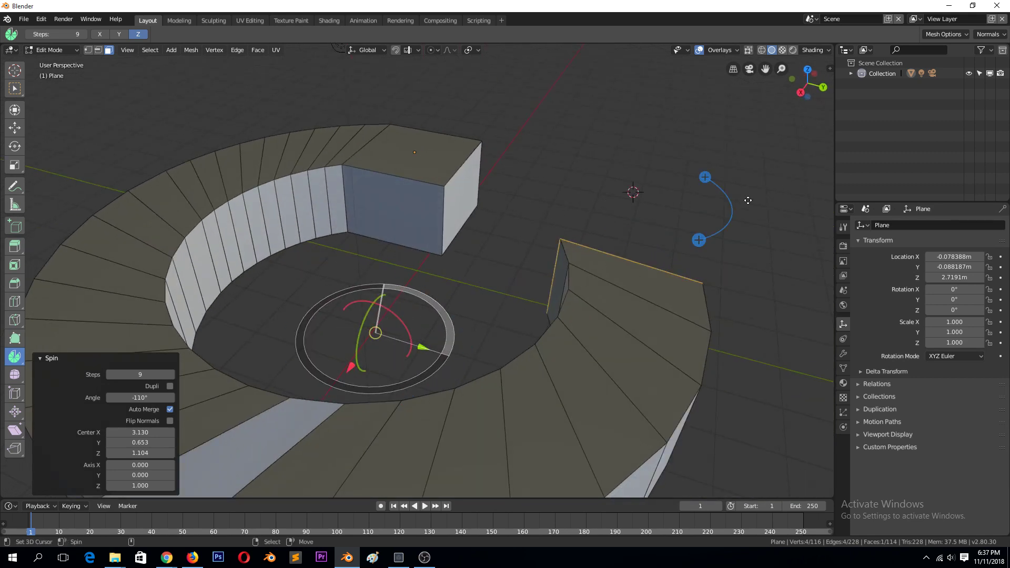
{"action": "left_click_drag", "start_coordinate": [698, 240], "coordinate": [684, 210]}
{"action": "middle_click_drag", "start_coordinate": [685, 210], "coordinate": [523, 204]}
{"action": "middle_click_drag", "start_coordinate": [288, 240], "coordinate": [447, 248]}
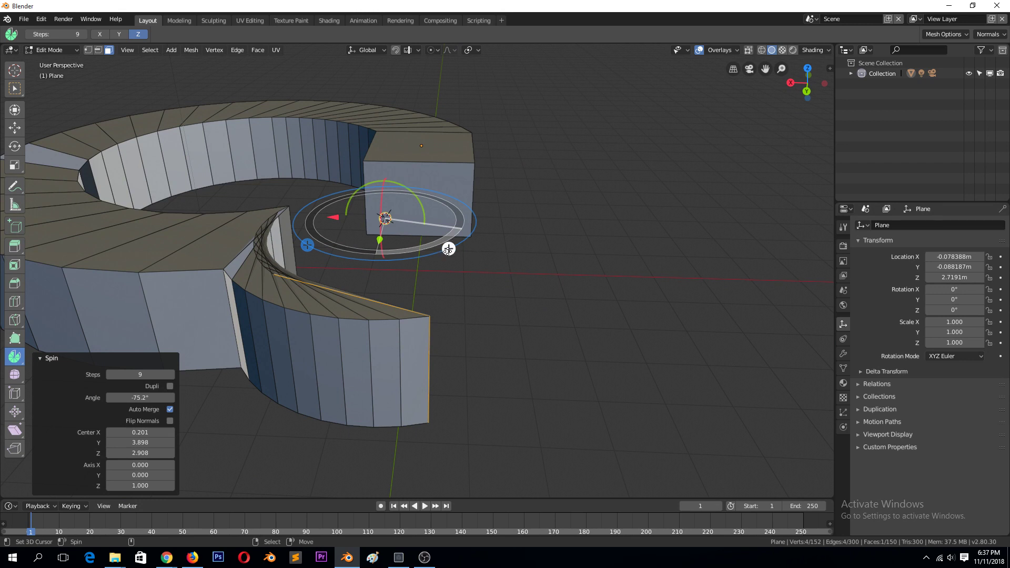
{"action": "left_click_drag", "start_coordinate": [449, 248], "coordinate": [533, 206]}
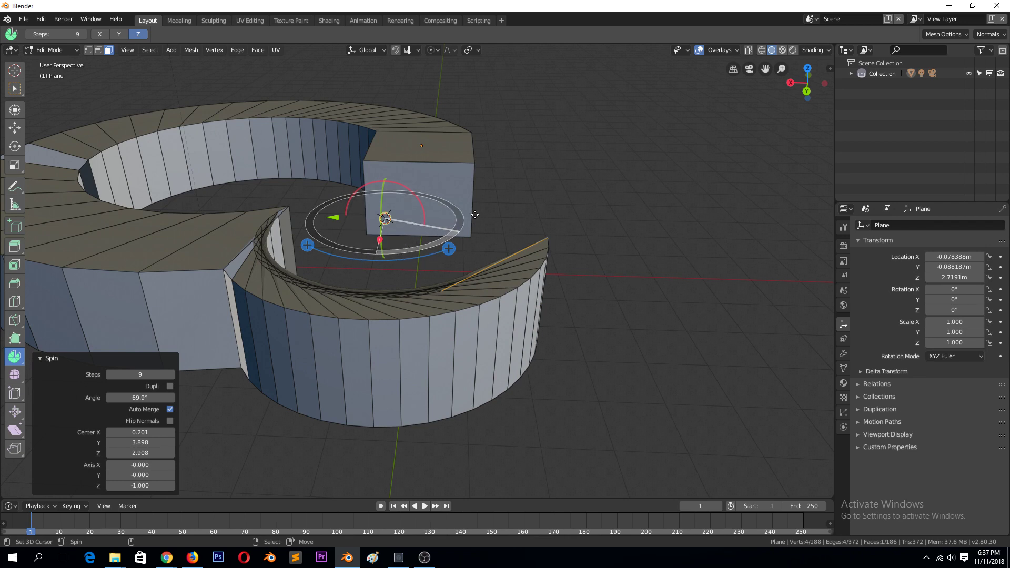
{"action": "middle_click_drag", "start_coordinate": [473, 213], "coordinate": [374, 292]}
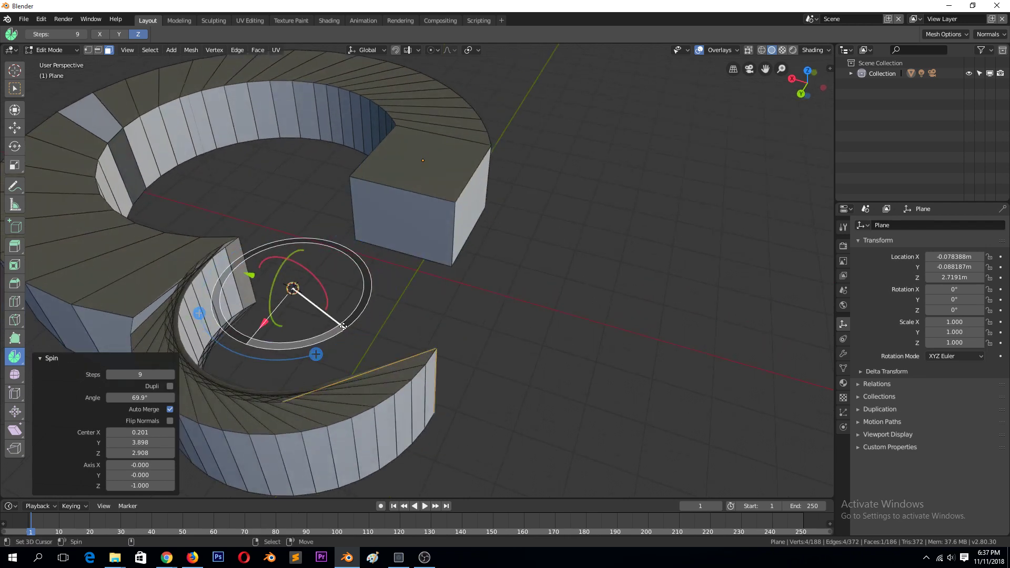
{"action": "left_click_drag", "start_coordinate": [343, 326], "coordinate": [357, 311]}
{"action": "left_click_drag", "start_coordinate": [315, 355], "coordinate": [381, 308]}
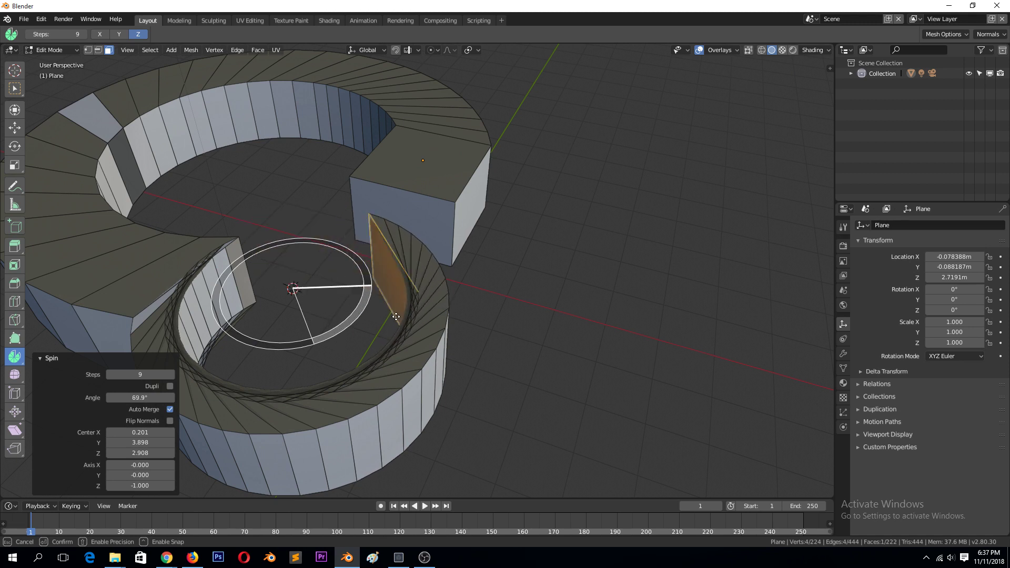
{"action": "left_click_drag", "start_coordinate": [397, 337], "coordinate": [389, 300]}
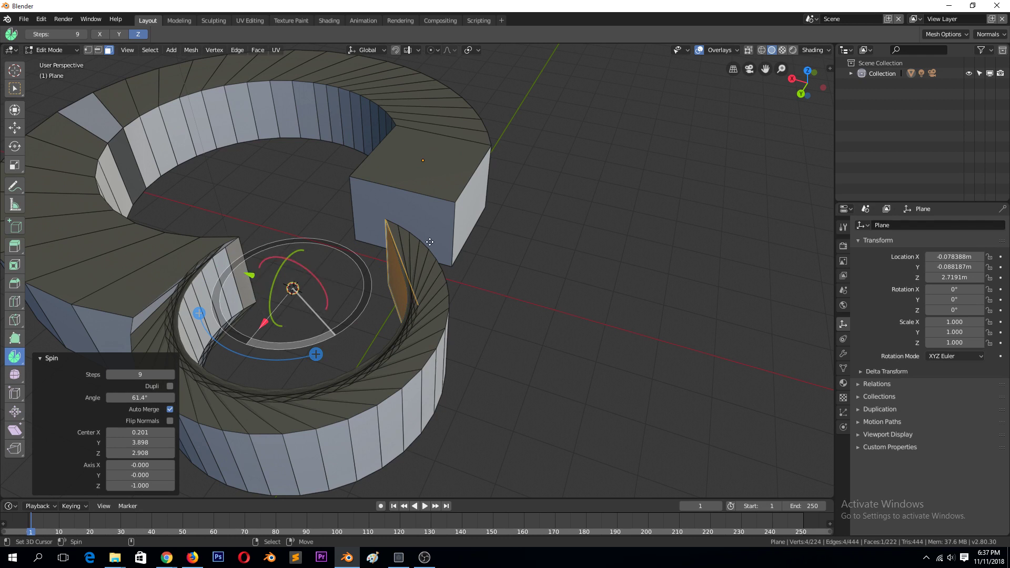
Experiment with spins of the mesh around the viewing axis, undoing and cancelling some
{"action": "left_click_drag", "start_coordinate": [599, 290], "coordinate": [574, 268]}
{"action": "key", "text": "ctrl+z"}
{"action": "left_click_drag", "start_coordinate": [578, 230], "coordinate": [299, 280]}
{"action": "key", "text": "Escape"}
{"action": "left_click_drag", "start_coordinate": [370, 279], "coordinate": [315, 235]}
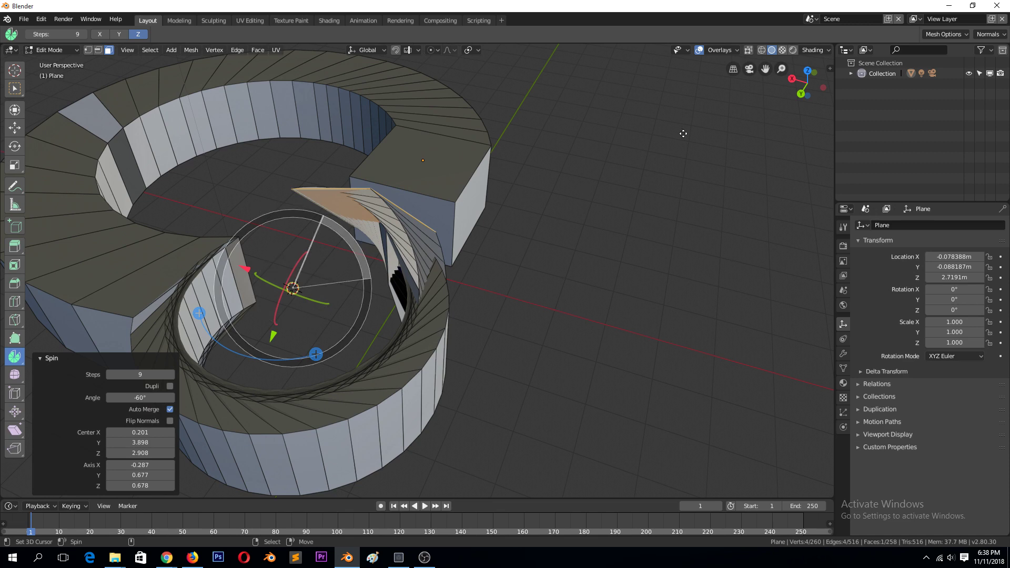
{"action": "middle_click_drag", "start_coordinate": [541, 241], "coordinate": [247, 118]}
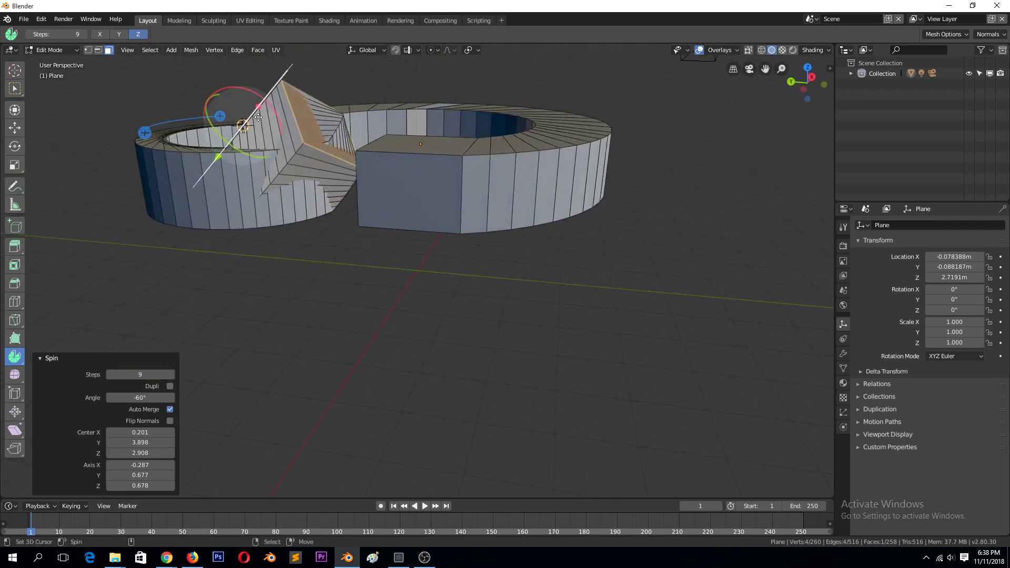
{"action": "left_click_drag", "start_coordinate": [122, 92], "coordinate": [323, 230]}
{"action": "middle_click_drag", "start_coordinate": [323, 229], "coordinate": [550, 222]}
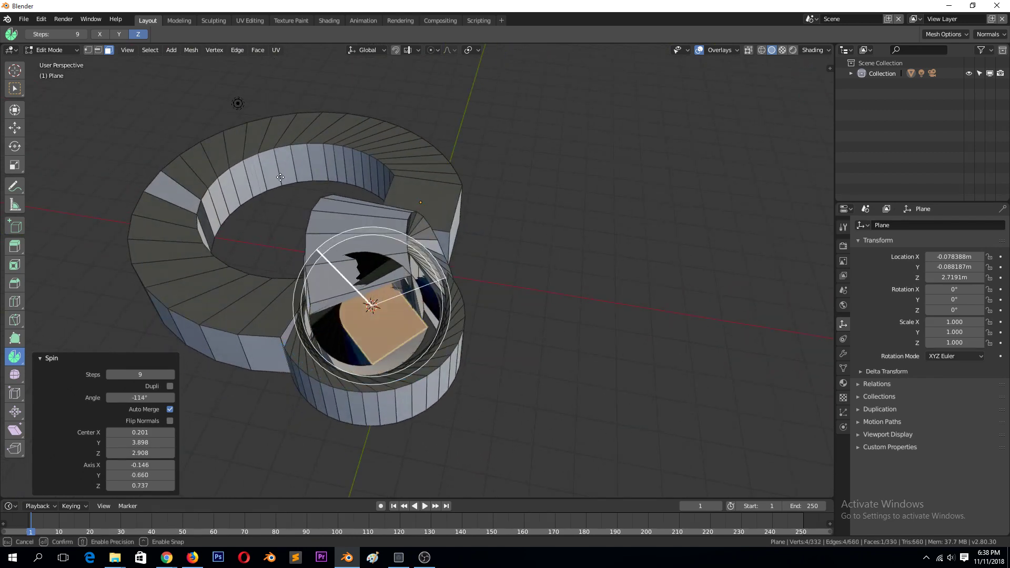
Place the 3D cursor and spin the mesh around it, about -91° and beyond
{"action": "left_click", "coordinate": [577, 219]}
{"action": "left_click_drag", "start_coordinate": [642, 199], "coordinate": [307, 285]}
{"action": "middle_click_drag", "start_coordinate": [480, 305], "coordinate": [316, 263]}
{"action": "left_click_drag", "start_coordinate": [315, 263], "coordinate": [421, 137]}
{"action": "middle_click_drag", "start_coordinate": [421, 137], "coordinate": [282, 228]}
{"action": "left_click_drag", "start_coordinate": [421, 126], "coordinate": [421, 289]}
{"action": "middle_click_drag", "start_coordinate": [421, 289], "coordinate": [527, 280]}
Delete the spun mesh in Object Mode and return to Front Orthographic view
{"action": "key", "text": "Tab"}
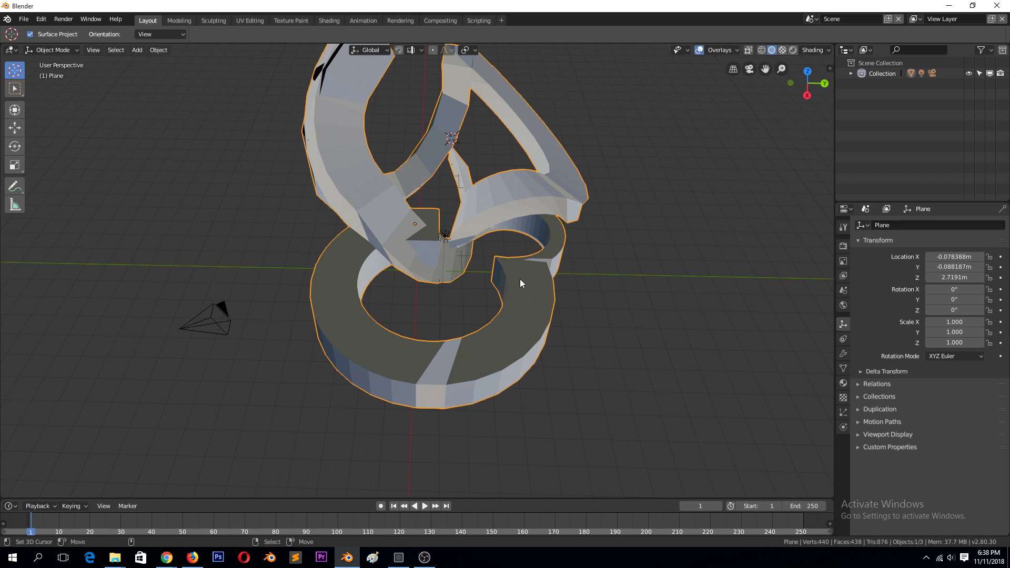
{"action": "key", "text": "x"}
{"action": "left_click", "coordinate": [520, 280]}
{"action": "key", "text": "KP_1"}
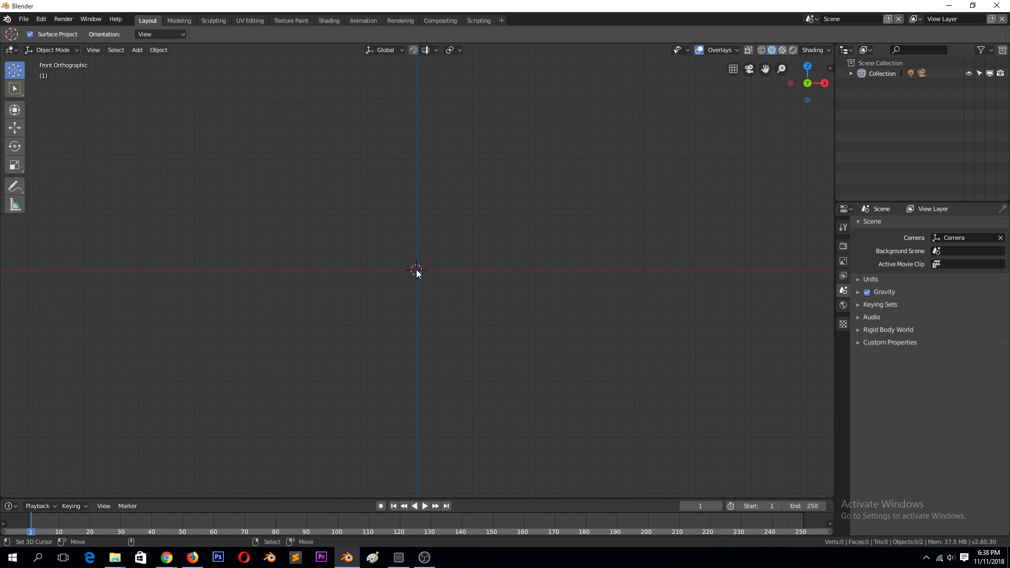
Add a new plane, rotate it 90° about X with rx90, and enter Edit Mode
{"action": "key", "text": "shift+a"}
{"action": "mouse_move", "coordinate": [409, 261]}
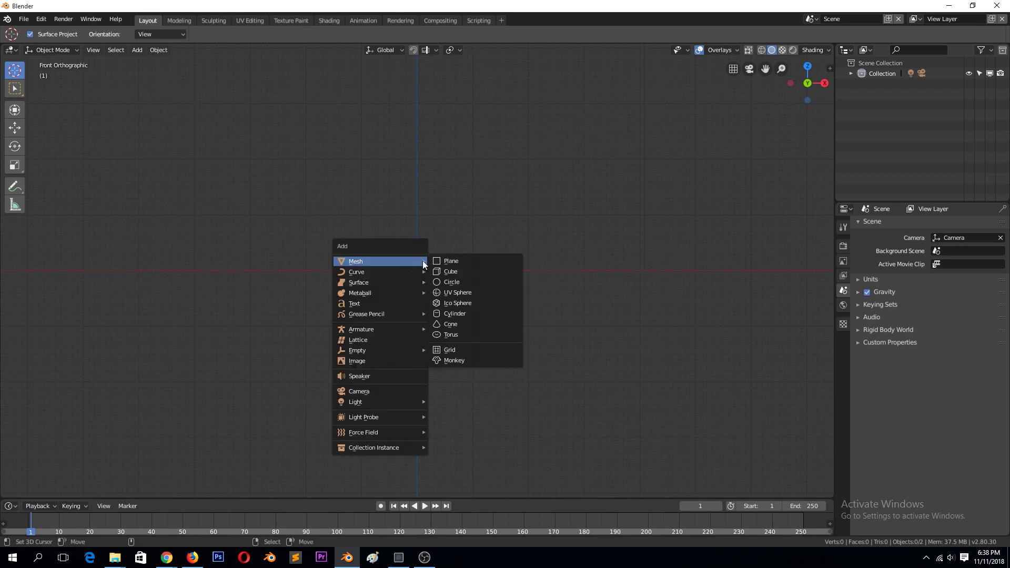
{"action": "left_click", "coordinate": [456, 260]}
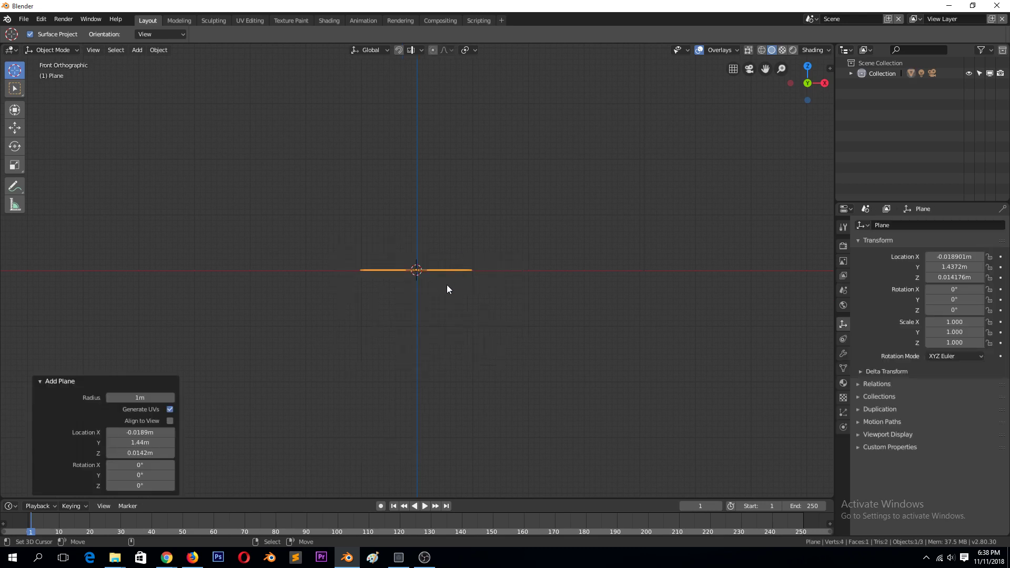
{"action": "type", "text": "rx"}
{"action": "type", "text": "90"}
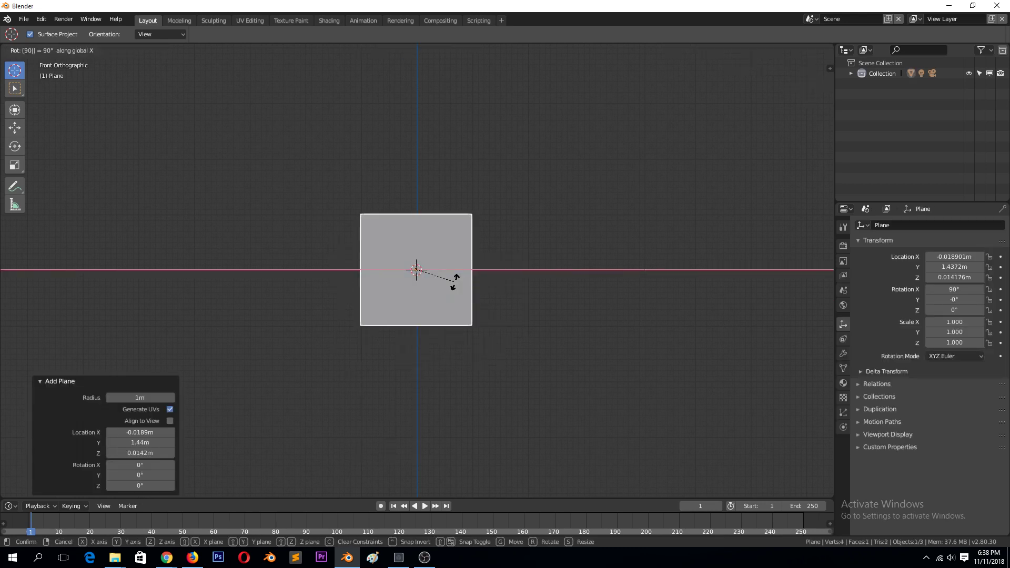
{"action": "key", "text": "Return"}
{"action": "key", "text": "Tab"}
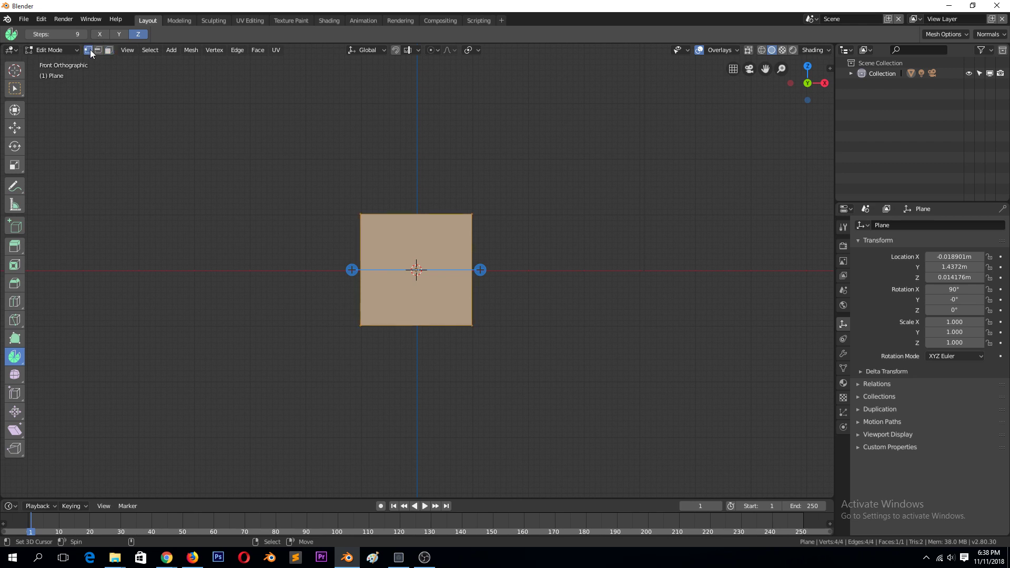
Delete the plane's two left vertices and switch to the Move tool
{"action": "left_click", "coordinate": [367, 226]}
{"action": "left_click", "coordinate": [360, 331], "text": "shift"}
{"action": "key", "text": "x"}
{"action": "left_click", "coordinate": [364, 312]}
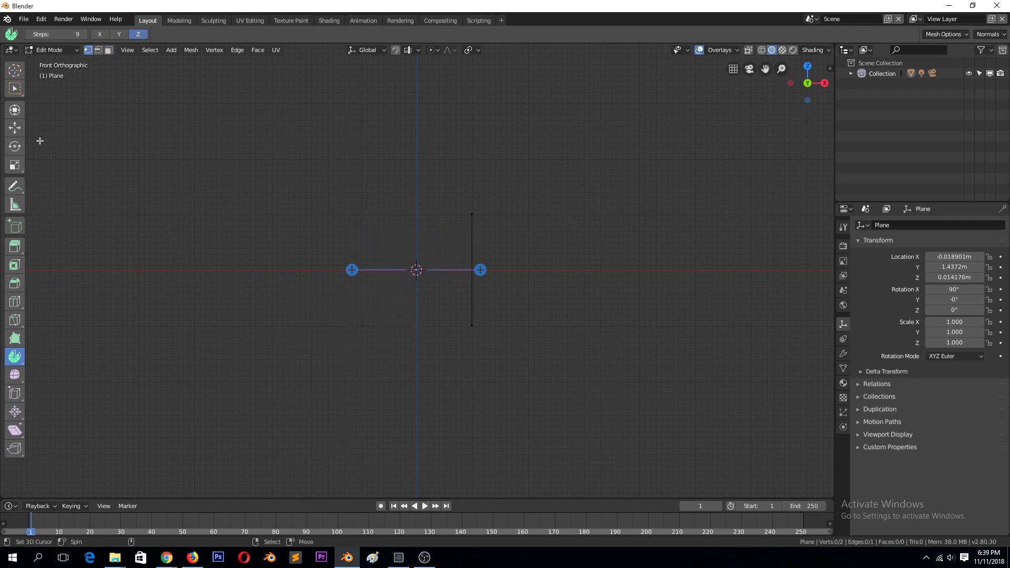
{"action": "left_click", "coordinate": [18, 126]}
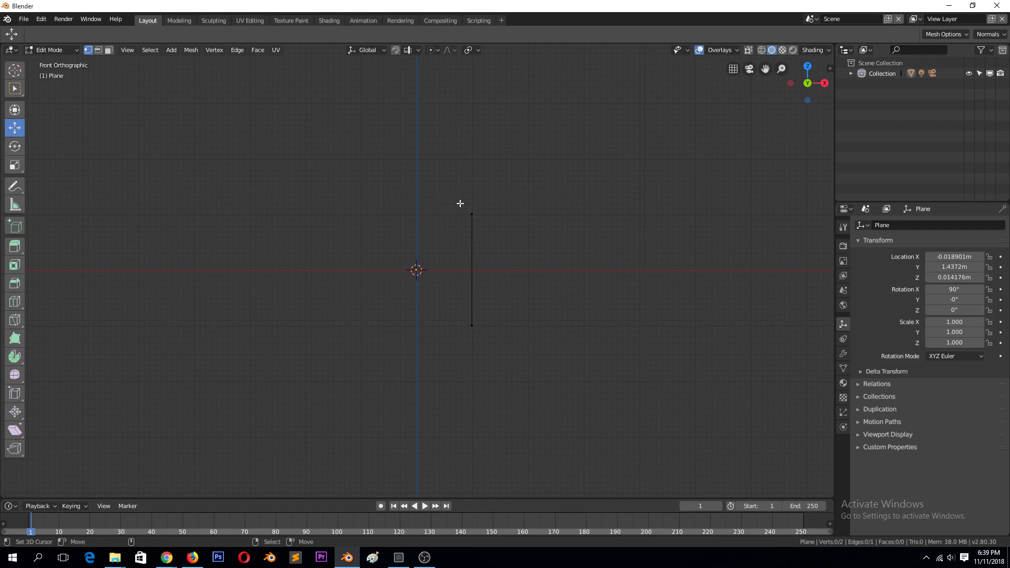
Extrude three vertices from the top to form the cup and its rim
{"action": "left_click", "coordinate": [471, 215]}
{"action": "key", "text": "e"}
{"action": "left_click", "coordinate": [555, 182]}
{"action": "key", "text": "e"}
{"action": "left_click", "coordinate": [613, 111]}
{"action": "key", "text": "e"}
{"action": "left_click", "coordinate": [614, 59]}
Move the bottom vertex next to the centre axis
{"action": "left_click", "coordinate": [471, 214]}
{"action": "left_click", "coordinate": [471, 325], "text": "shift"}
{"action": "left_click", "coordinate": [472, 324]}
{"action": "key", "text": "g"}
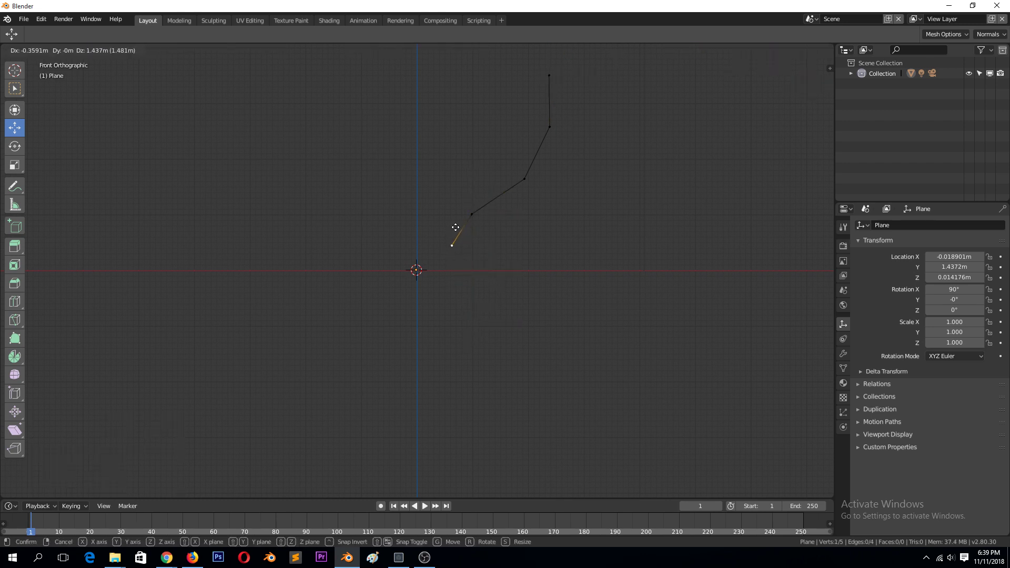
{"action": "left_click", "coordinate": [438, 217]}
Extrude four vertices downward to form the stem and the base
{"action": "key", "text": "e"}
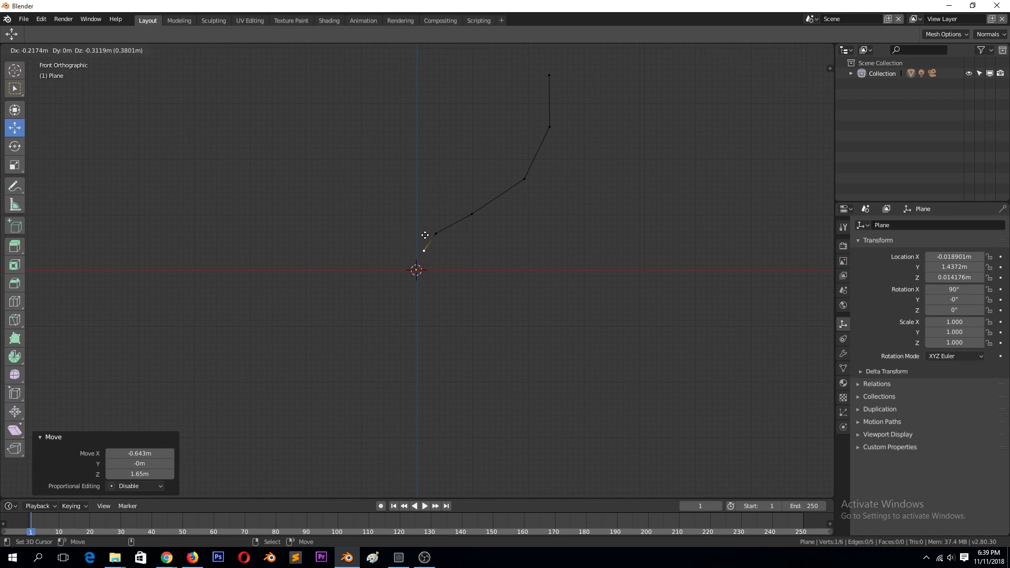
{"action": "left_click", "coordinate": [425, 235]}
{"action": "key", "text": "e"}
{"action": "left_click", "coordinate": [426, 291]}
{"action": "key", "text": "e"}
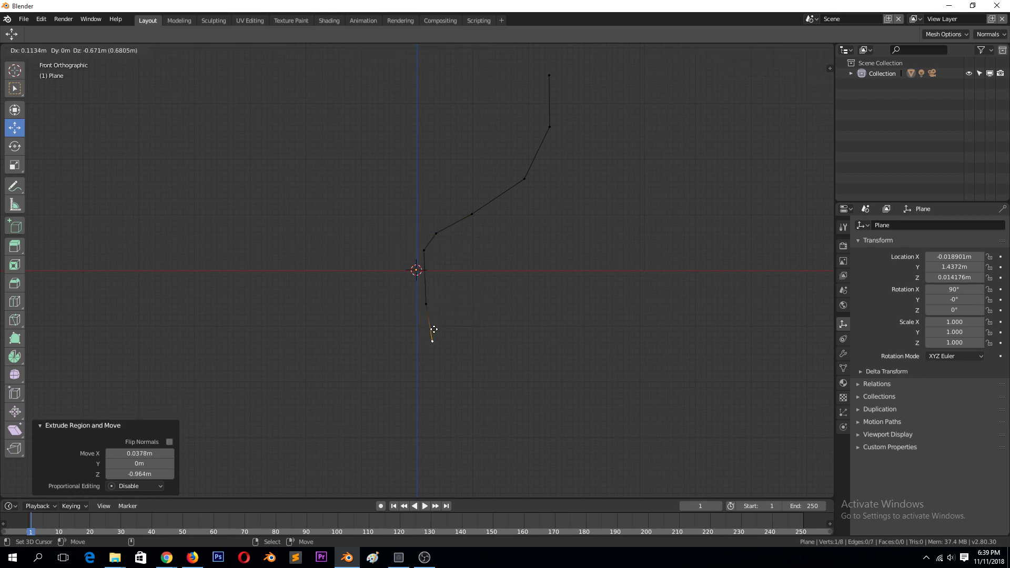
{"action": "left_click", "coordinate": [476, 369]}
{"action": "key", "text": "e"}
{"action": "left_click", "coordinate": [564, 383]}
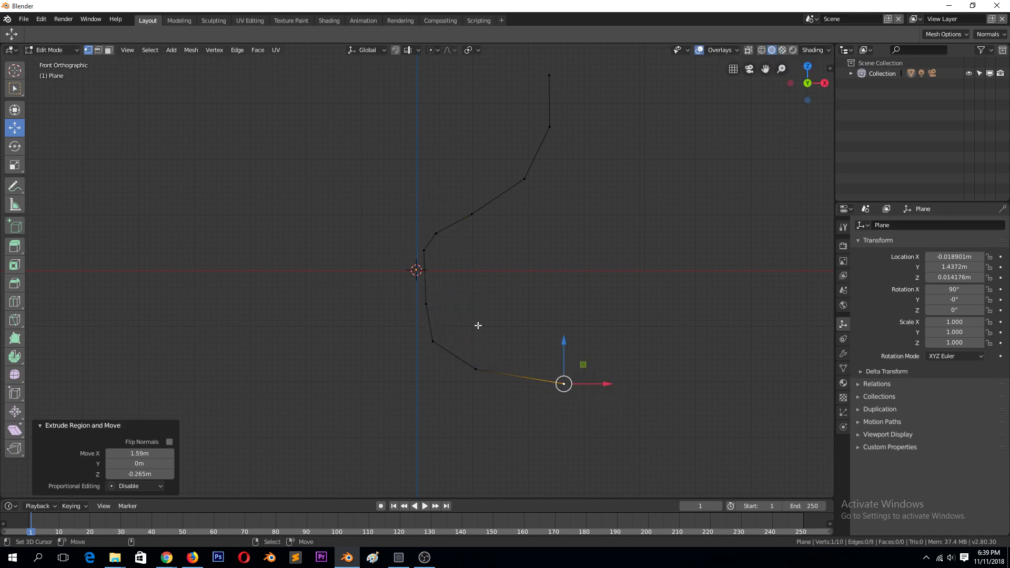
Reposition the stem vertex near the centre and select all ten profile vertices
{"action": "left_click", "coordinate": [426, 303]}
{"action": "key", "text": "g"}
{"action": "left_click", "coordinate": [458, 282]}
{"action": "key", "text": "Tab"}
{"action": "scroll", "coordinate": [536, 253], "scroll_direction": "down", "scroll_amount": 2}
{"action": "mouse_move", "coordinate": [536, 254]}
{"action": "middle_mouse_down"}
{"action": "mouse_move", "coordinate": [490, 294]}
{"action": "mouse_move", "coordinate": [535, 287]}
{"action": "mouse_move", "coordinate": [538, 273]}
{"action": "middle_mouse_up"}
{"action": "key", "text": "Tab"}
{"action": "key", "text": "a"}
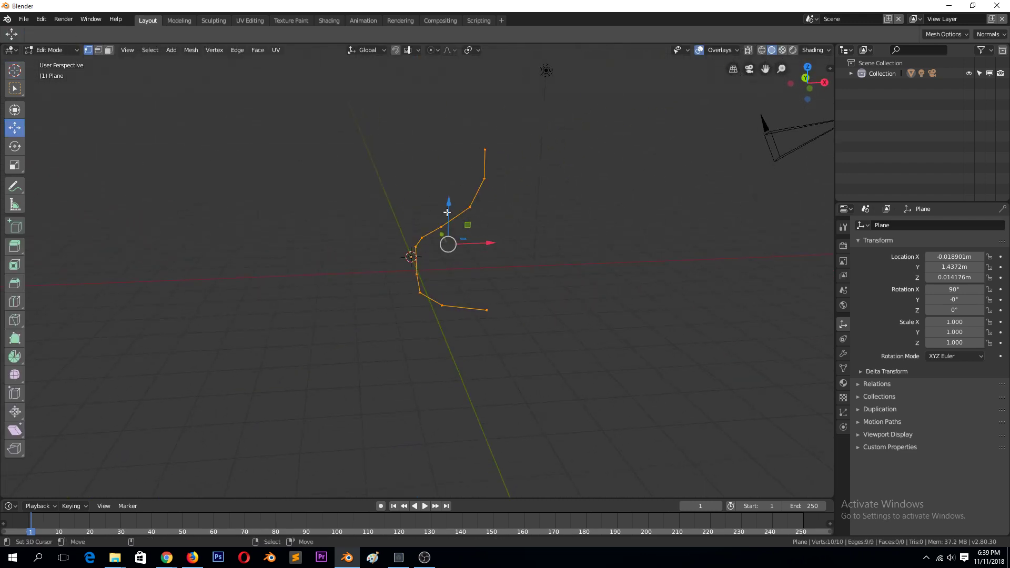
Spin the wine-glass profile around into a goblet at a full 360° angle
{"action": "left_click", "coordinate": [14, 357]}
{"action": "middle_click_drag", "start_coordinate": [378, 282], "coordinate": [460, 332]}
{"action": "key", "text": "KP_7"}
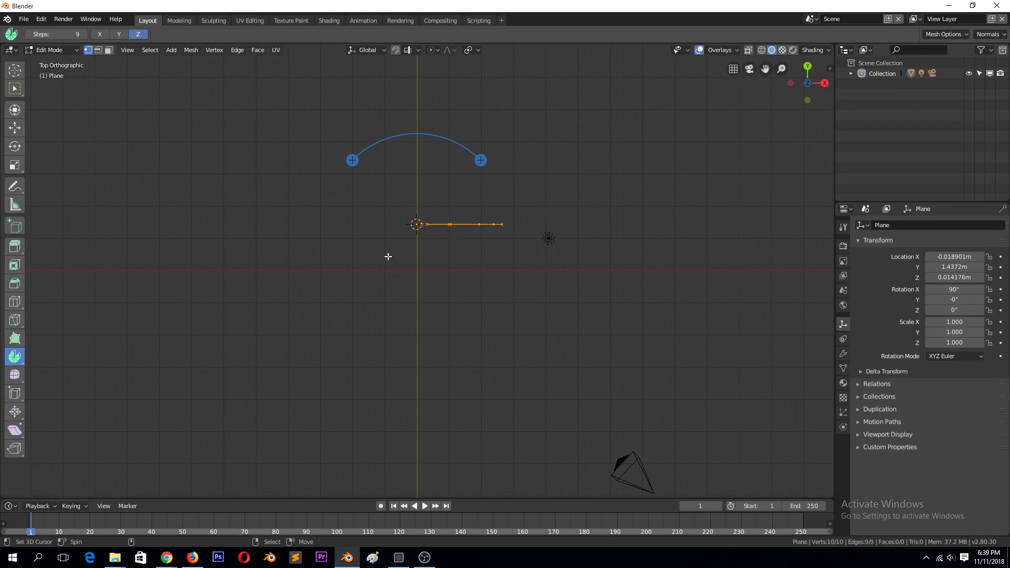
{"action": "middle_click_drag", "start_coordinate": [365, 260], "coordinate": [336, 181]}
{"action": "left_click_drag", "start_coordinate": [361, 183], "coordinate": [341, 97]}
{"action": "middle_click_drag", "start_coordinate": [452, 274], "coordinate": [210, 417]}
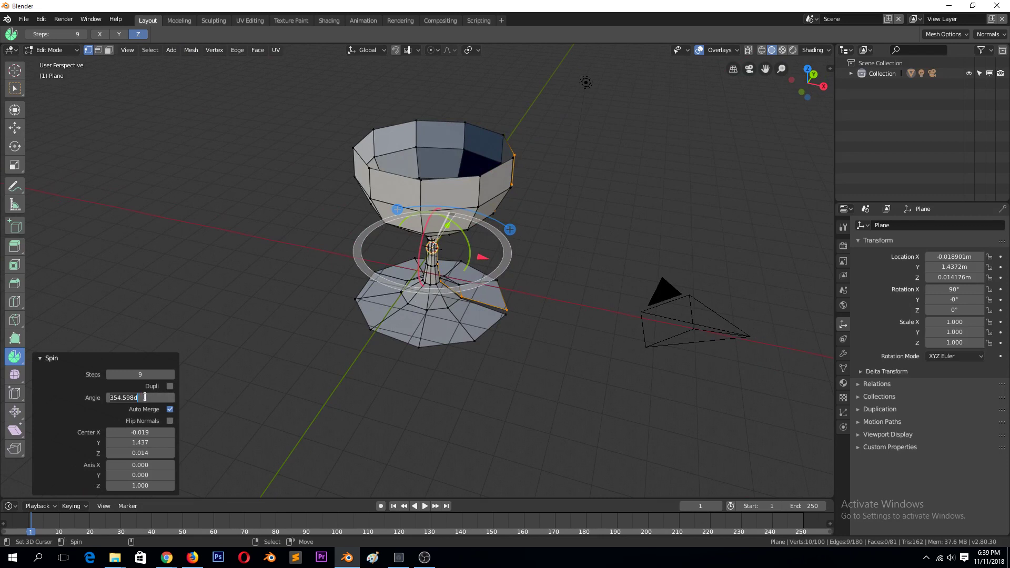
{"action": "key", "text": "Return"}
{"action": "middle_click_drag", "start_coordinate": [225, 232], "coordinate": [362, 233]}
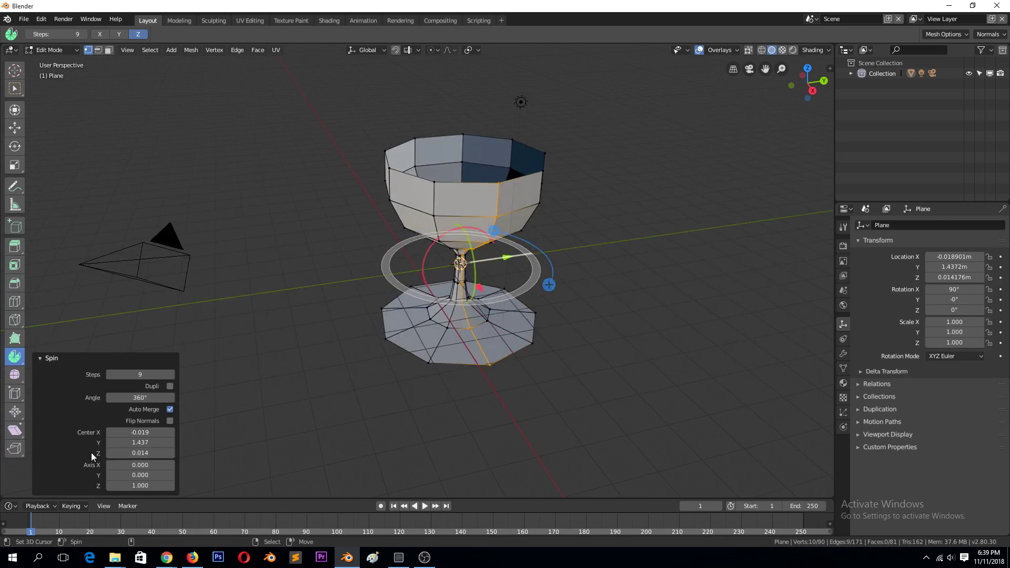
Raise the spin steps to 14 and shift the spin centre along X
{"action": "left_click", "coordinate": [171, 374]}
{"action": "left_click", "coordinate": [171, 374]}
{"action": "left_click", "coordinate": [172, 374]}
{"action": "left_click", "coordinate": [172, 375]}
{"action": "left_click", "coordinate": [171, 374]}
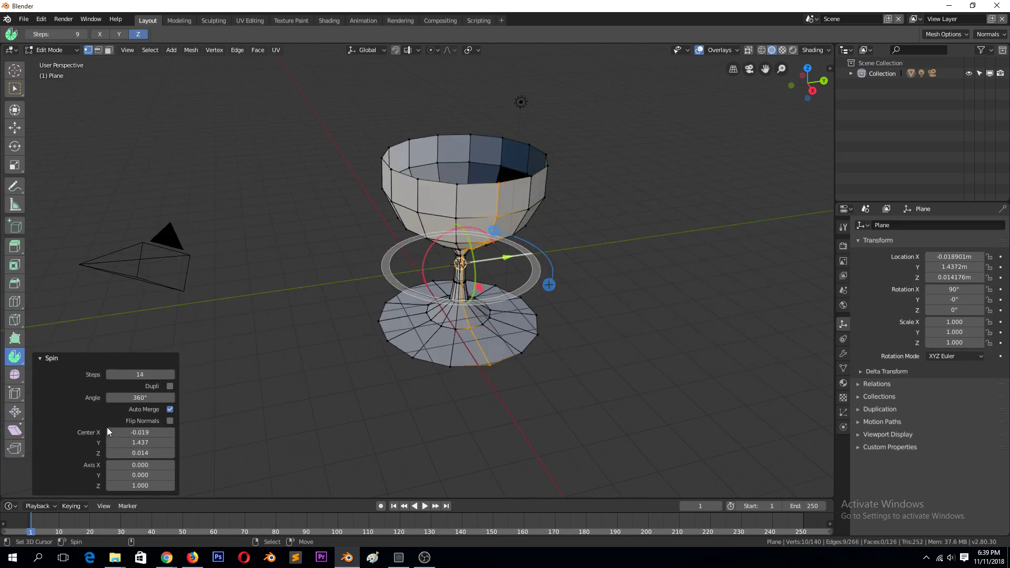
{"action": "left_click_drag", "start_coordinate": [138, 432], "coordinate": [63, 432]}
{"action": "middle_click_drag", "start_coordinate": [287, 314], "coordinate": [440, 237]}
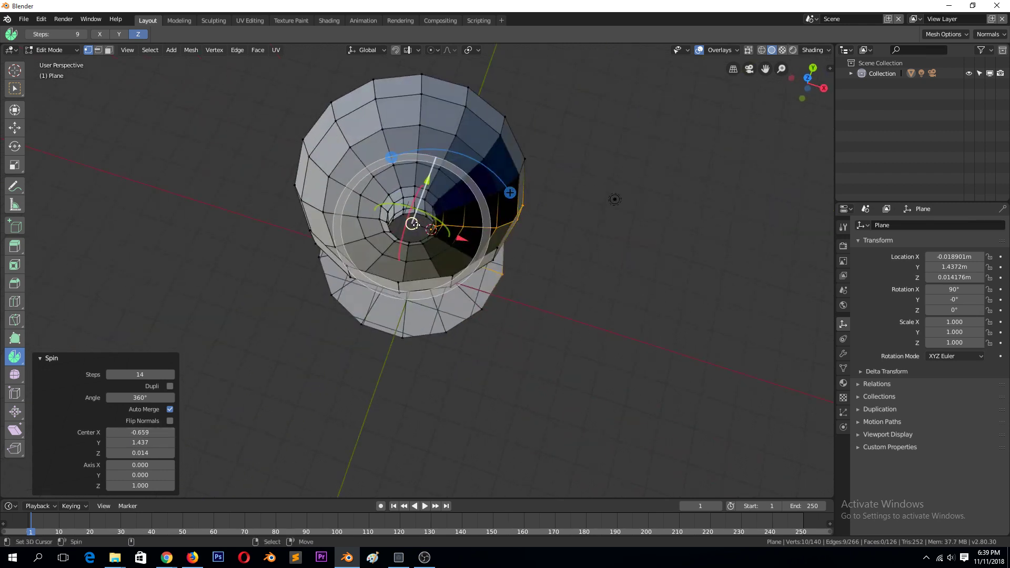
{"action": "left_click_drag", "start_coordinate": [141, 430], "coordinate": [242, 430]}
Undo the shifted spin, re-spin the profile 360°, and return to Object Mode
{"action": "key", "text": "ctrl+z"}
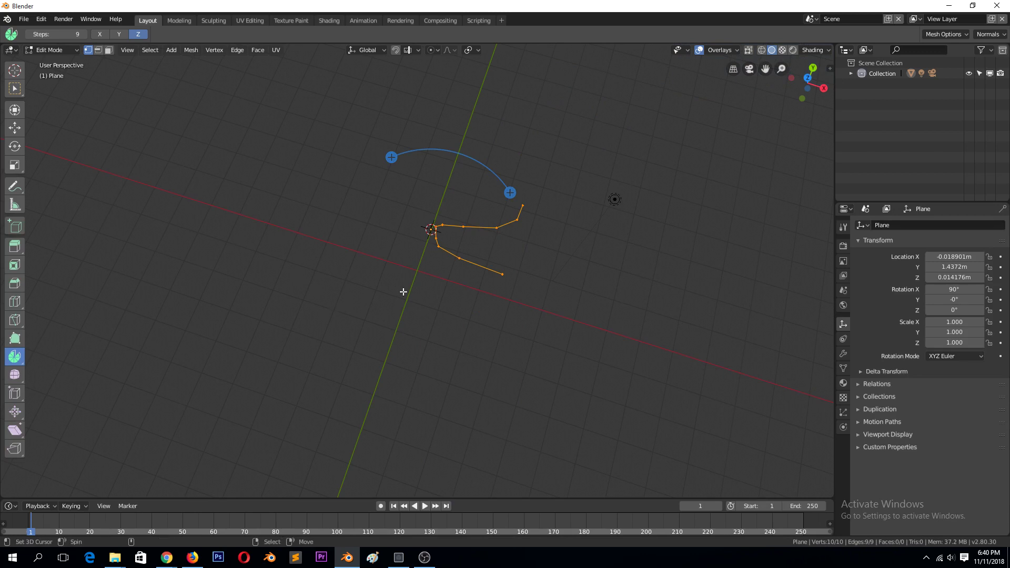
{"action": "mouse_move", "coordinate": [501, 197]}
{"action": "left_mouse_down"}
{"action": "mouse_move", "coordinate": [368, 284]}
{"action": "mouse_move", "coordinate": [363, 174]}
{"action": "mouse_move", "coordinate": [473, 158]}
{"action": "mouse_move", "coordinate": [525, 206]}
{"action": "mouse_move", "coordinate": [519, 195]}
{"action": "left_mouse_up"}
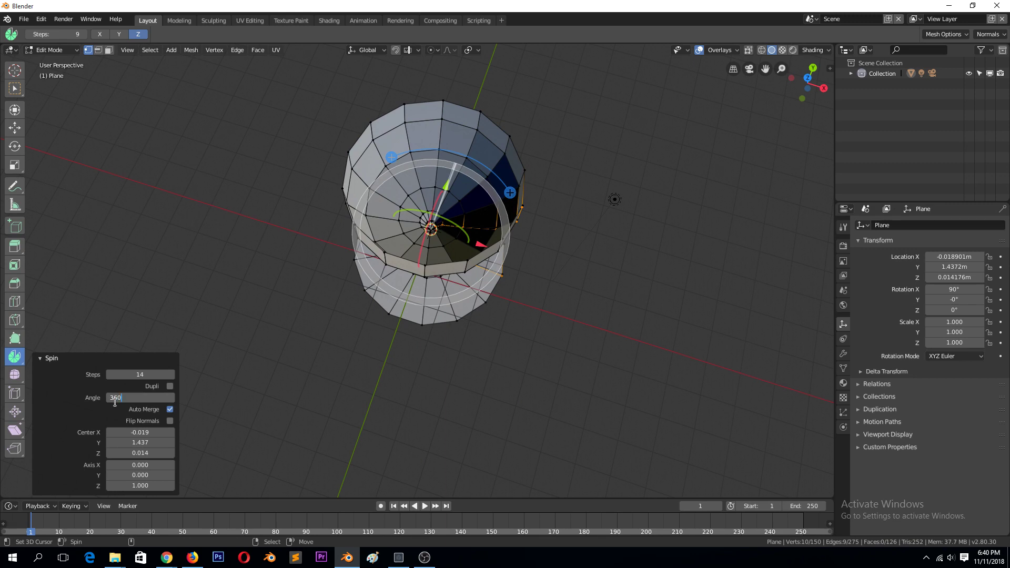
{"action": "key", "text": "Return"}
{"action": "middle_click_drag", "start_coordinate": [250, 342], "coordinate": [399, 255]}
{"action": "key", "text": "Tab"}
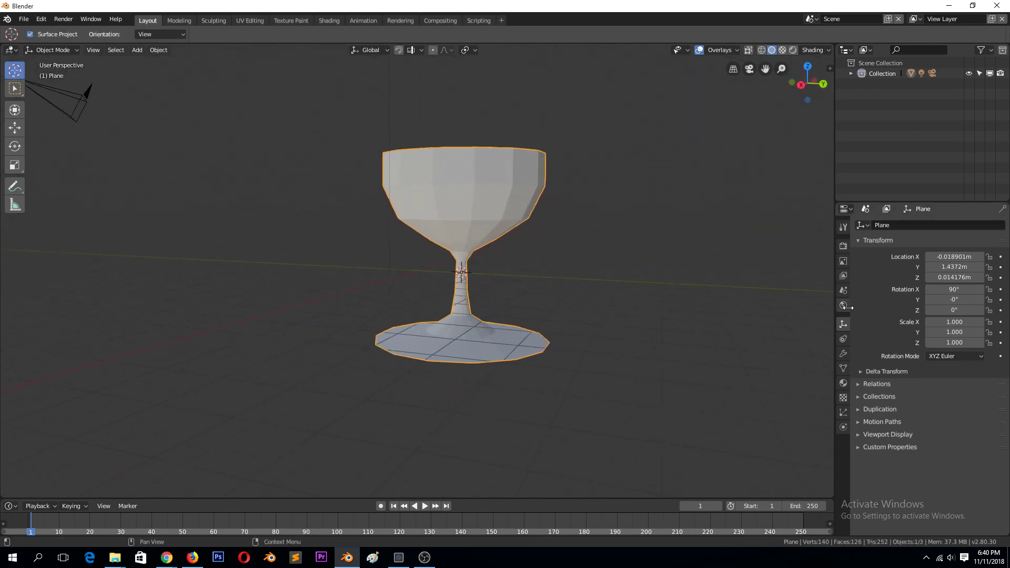
Add a Subdivision Surface modifier to the glass and shade it smooth
{"action": "left_click", "coordinate": [844, 355]}
{"action": "left_click", "coordinate": [917, 225]}
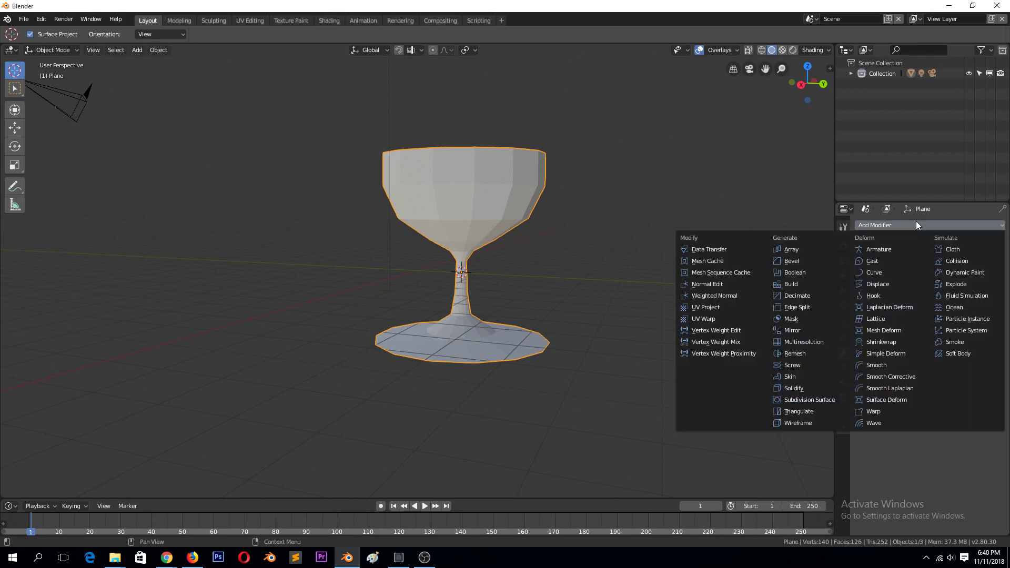
{"action": "left_click", "coordinate": [808, 397]}
{"action": "middle_click_drag", "start_coordinate": [758, 374], "coordinate": [497, 300]}
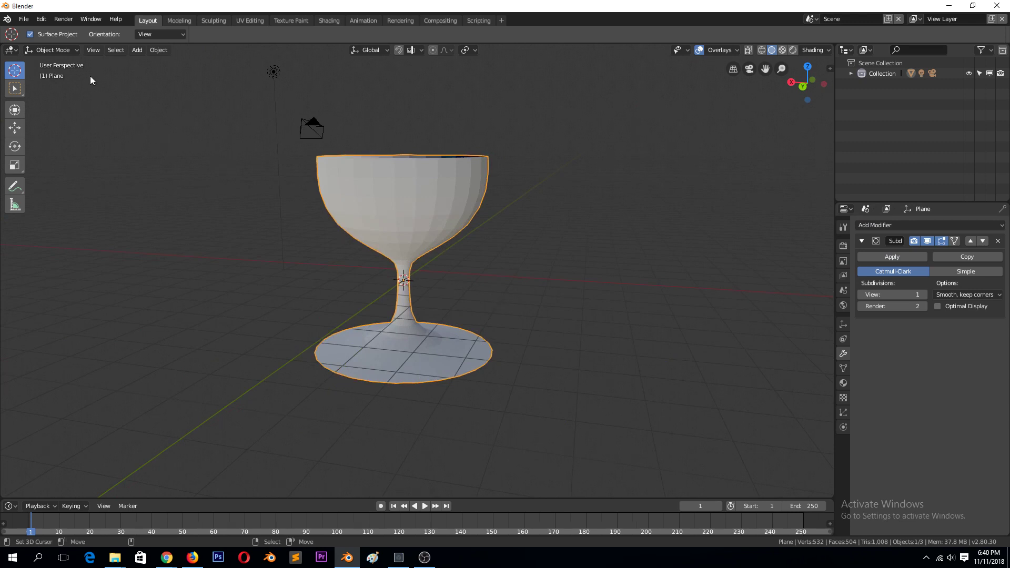
{"action": "left_click", "coordinate": [153, 49]}
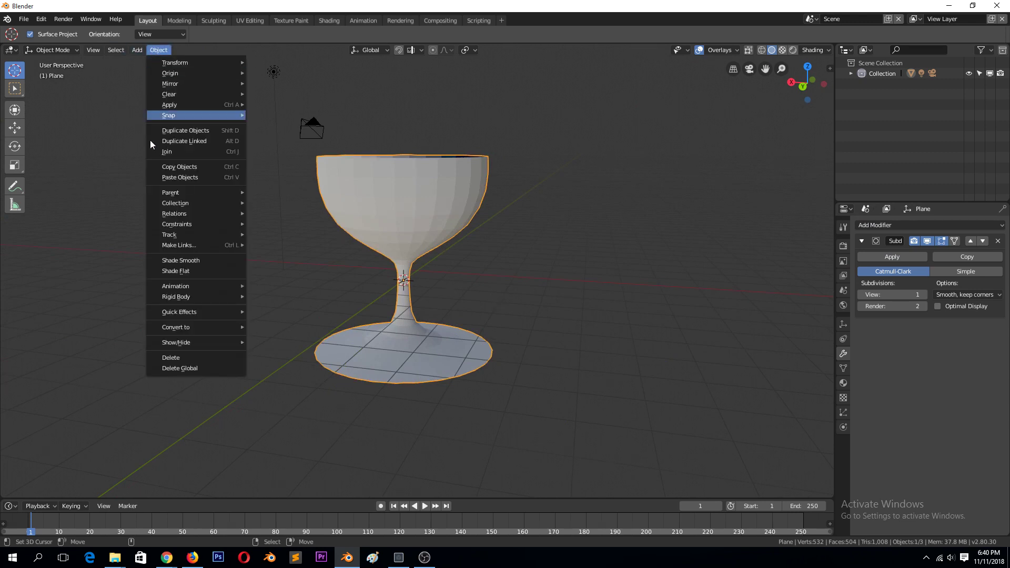
{"action": "left_click", "coordinate": [175, 258]}
{"action": "middle_click_drag", "start_coordinate": [355, 215], "coordinate": [234, 251]}
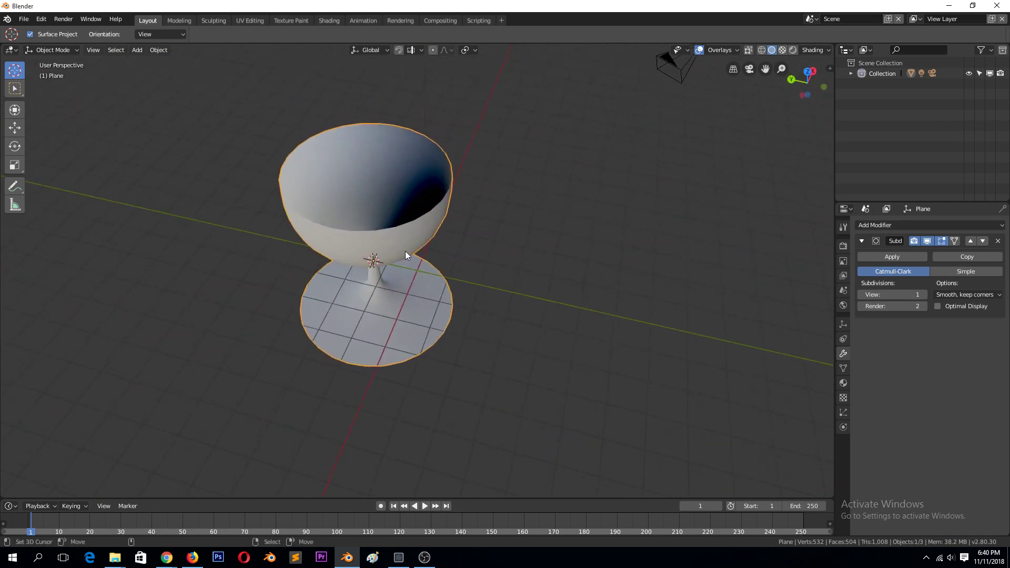
Move the cup straight up along Z to a height of 4.1 m
{"action": "key", "text": "g"}
{"action": "key", "text": "z"}
{"action": "left_click", "coordinate": [399, 163]}
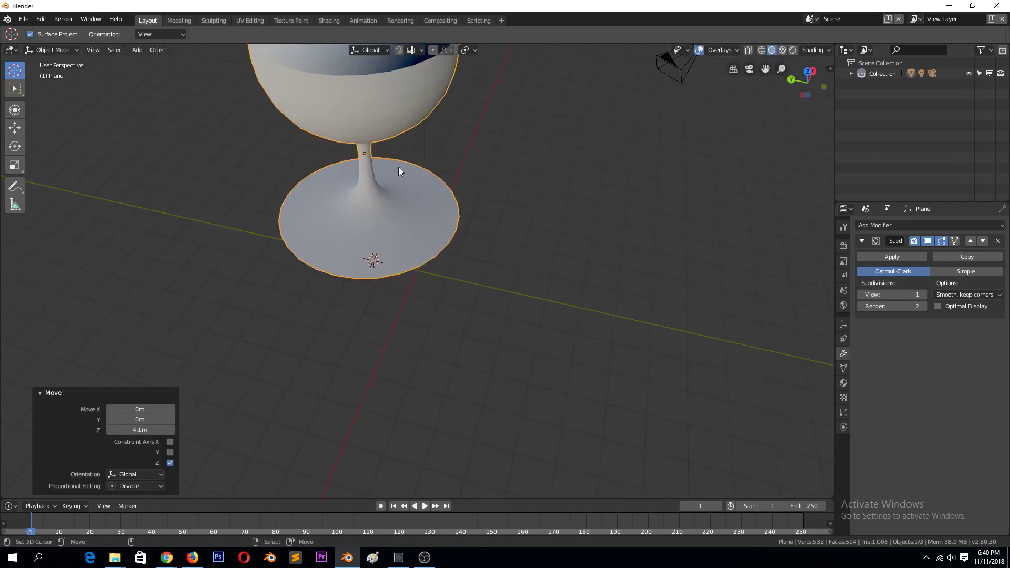
{"action": "scroll", "coordinate": [399, 166], "scroll_direction": "down", "scroll_amount": 6}
{"action": "middle_click_drag", "start_coordinate": [422, 221], "coordinate": [424, 189]}
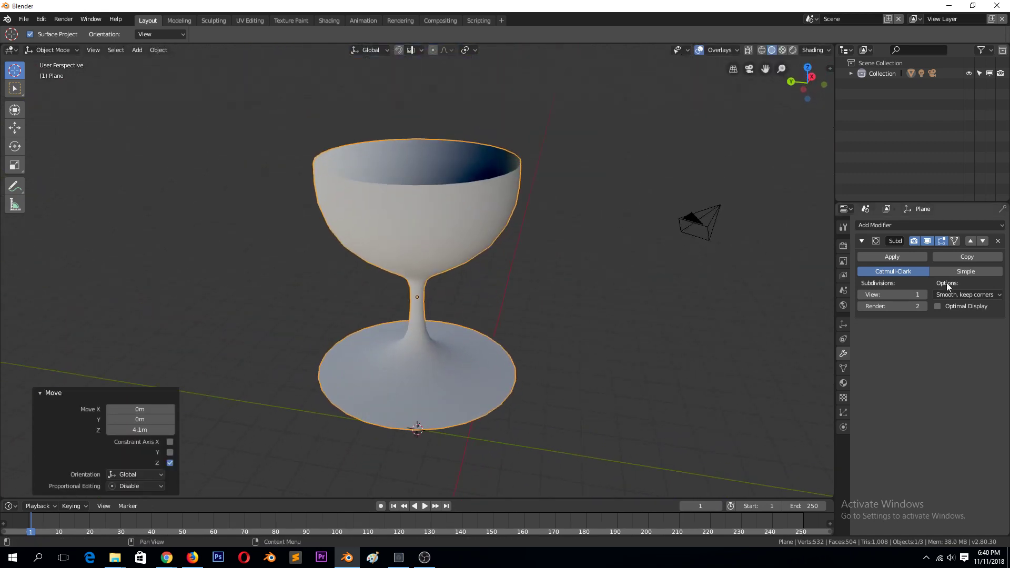
{"action": "middle_click_drag", "start_coordinate": [527, 295], "coordinate": [412, 266]}
Add a Solidify modifier giving the cup walls 0.23 m thickness
{"action": "left_click", "coordinate": [876, 225]}
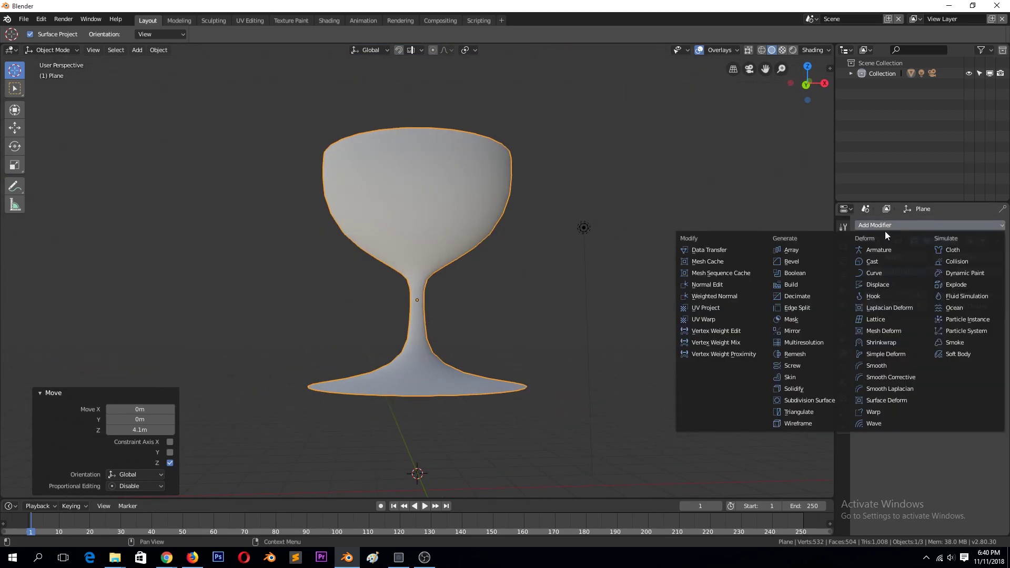
{"action": "left_click", "coordinate": [823, 392]}
{"action": "middle_click_drag", "start_coordinate": [822, 393], "coordinate": [737, 342]}
{"action": "left_click_drag", "start_coordinate": [896, 360], "coordinate": [989, 360]}
Apply rotation and scale to the cup
{"action": "key", "text": "ctrl+a"}
{"action": "left_click", "coordinate": [426, 272]}
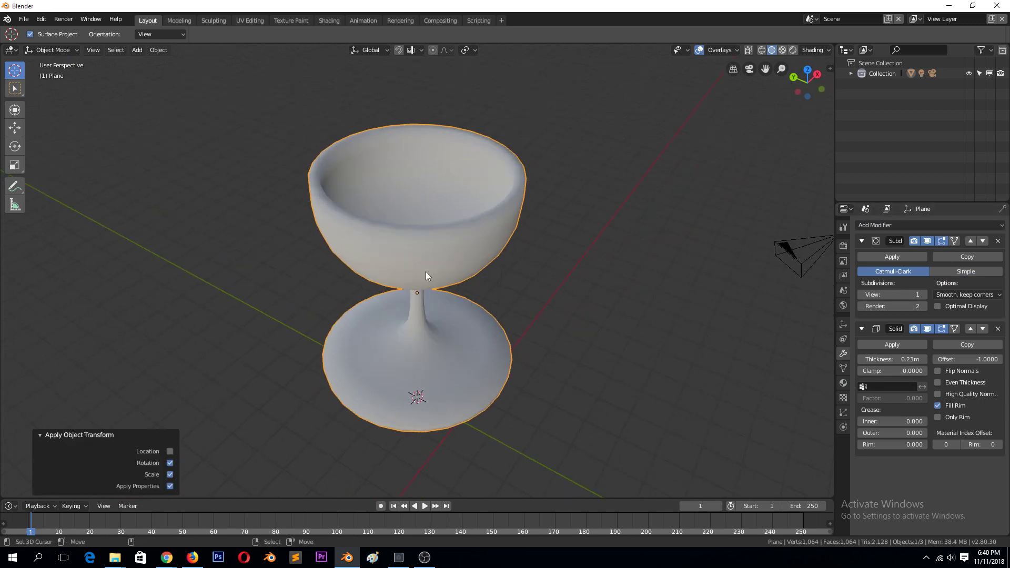
{"action": "middle_click_drag", "start_coordinate": [426, 275], "coordinate": [461, 281]}
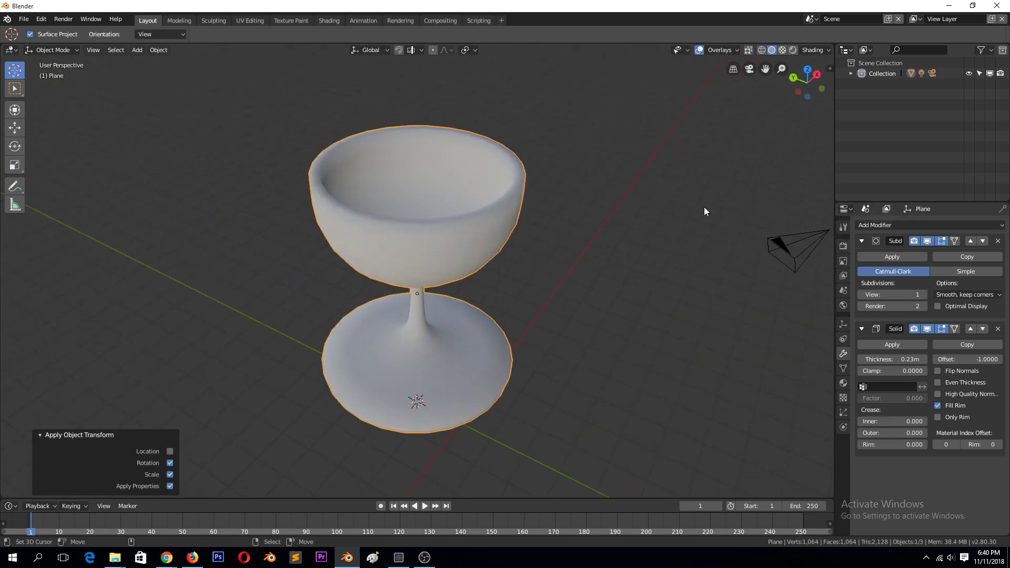
In the Shading workspace, set the glass material's Transmission to 1.0
{"action": "left_click", "coordinate": [478, 21]}
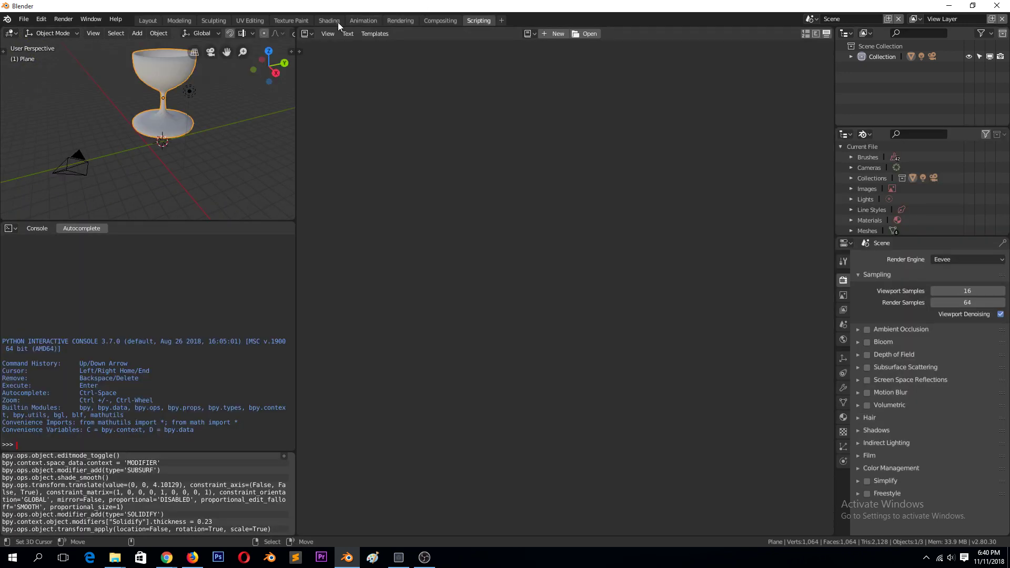
{"action": "left_click", "coordinate": [335, 21]}
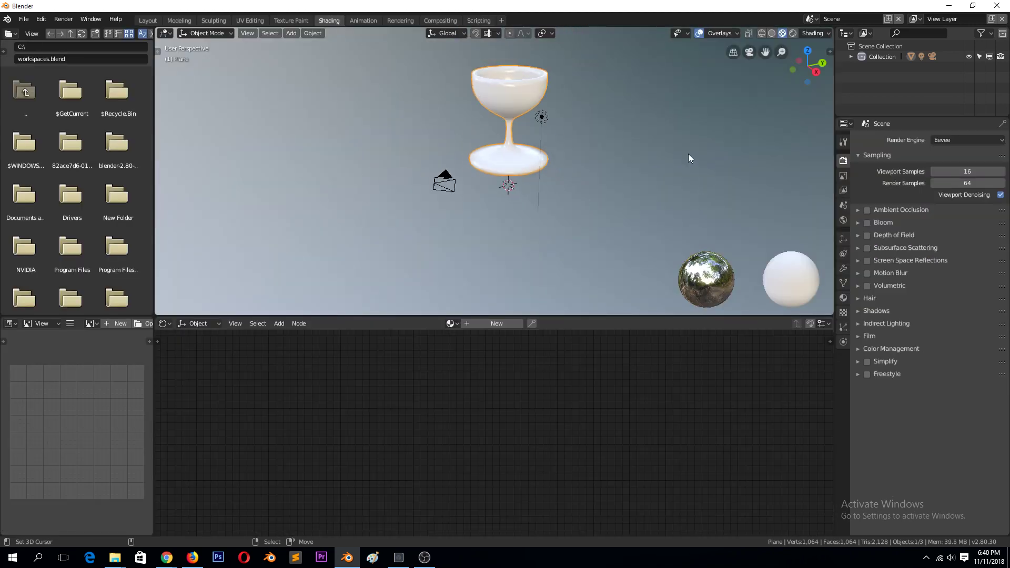
{"action": "key", "text": "KP_Decimal"}
{"action": "scroll", "coordinate": [512, 438], "scroll_direction": "down", "scroll_amount": 1}
{"action": "left_click_drag", "start_coordinate": [450, 489], "coordinate": [548, 483]}
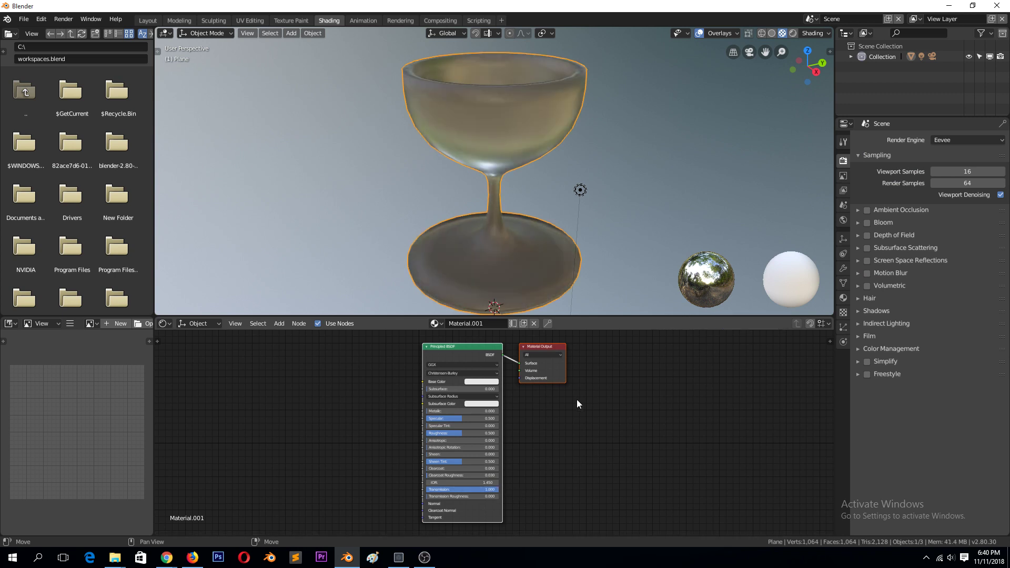
{"action": "middle_click_drag", "start_coordinate": [626, 137], "coordinate": [678, 96]}
Preview the glass in Rendered shading with the Cycles engine and show World settings
{"action": "left_click", "coordinate": [793, 34]}
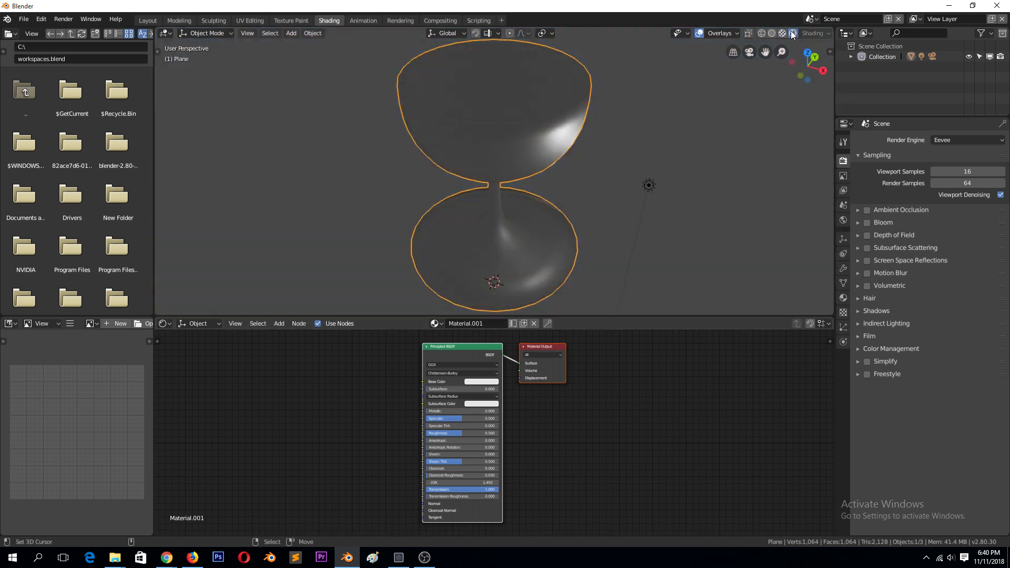
{"action": "left_click", "coordinate": [941, 140]}
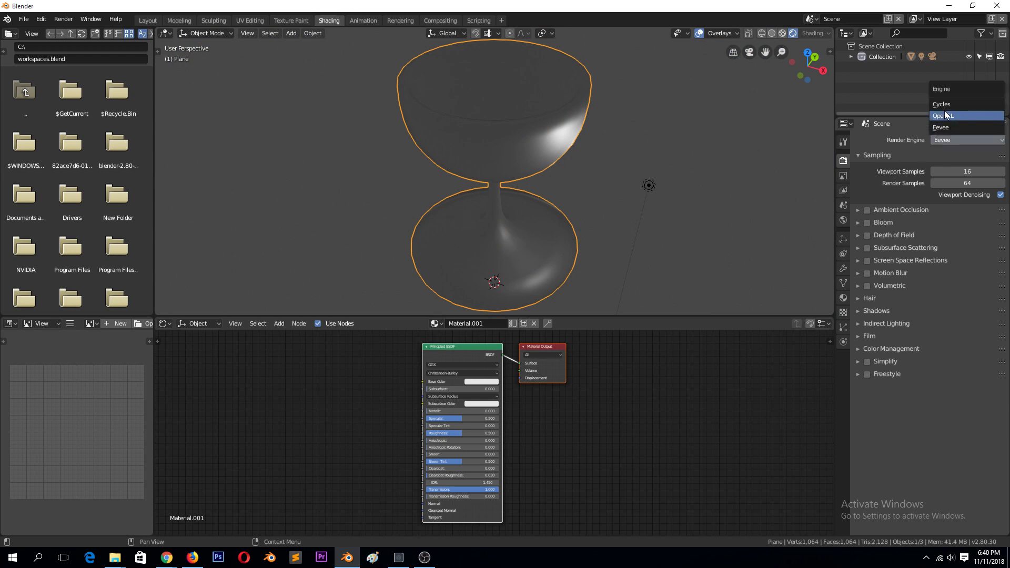
{"action": "key", "text": "Return"}
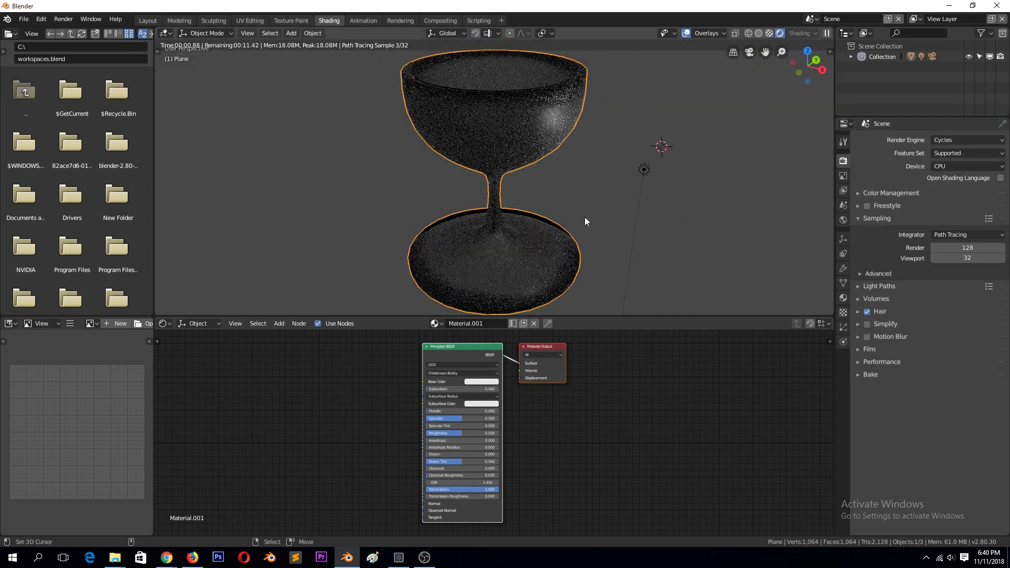
{"action": "middle_click_drag", "start_coordinate": [585, 216], "coordinate": [587, 176]}
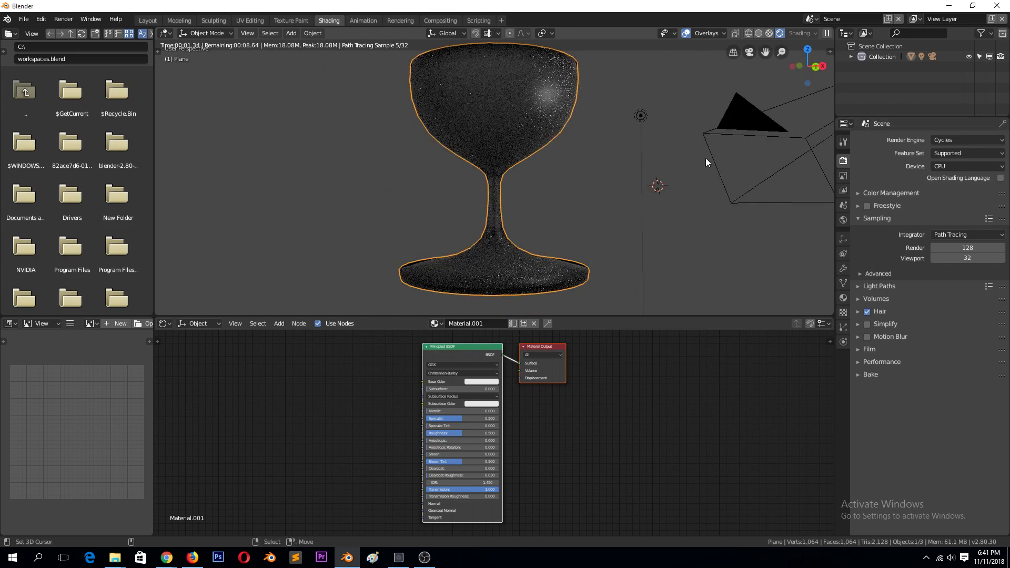
{"action": "middle_click_drag", "start_coordinate": [705, 162], "coordinate": [663, 184]}
{"action": "middle_click_drag", "start_coordinate": [729, 206], "coordinate": [724, 227]}
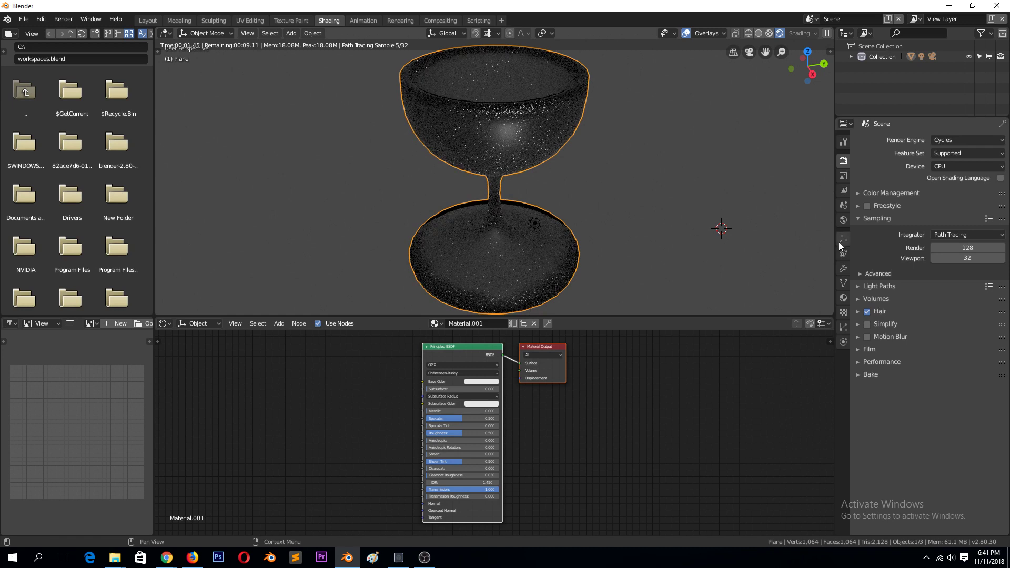
{"action": "left_click", "coordinate": [843, 220]}
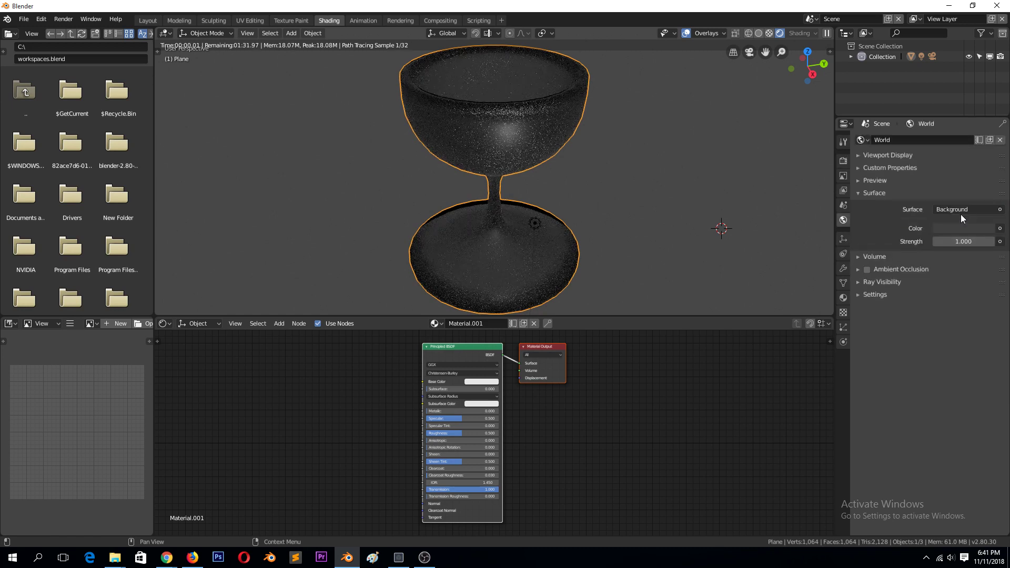
Light the world with the hdri_8bit_01.jpg environment texture
{"action": "left_click", "coordinate": [1000, 227]}
{"action": "left_click", "coordinate": [804, 113]}
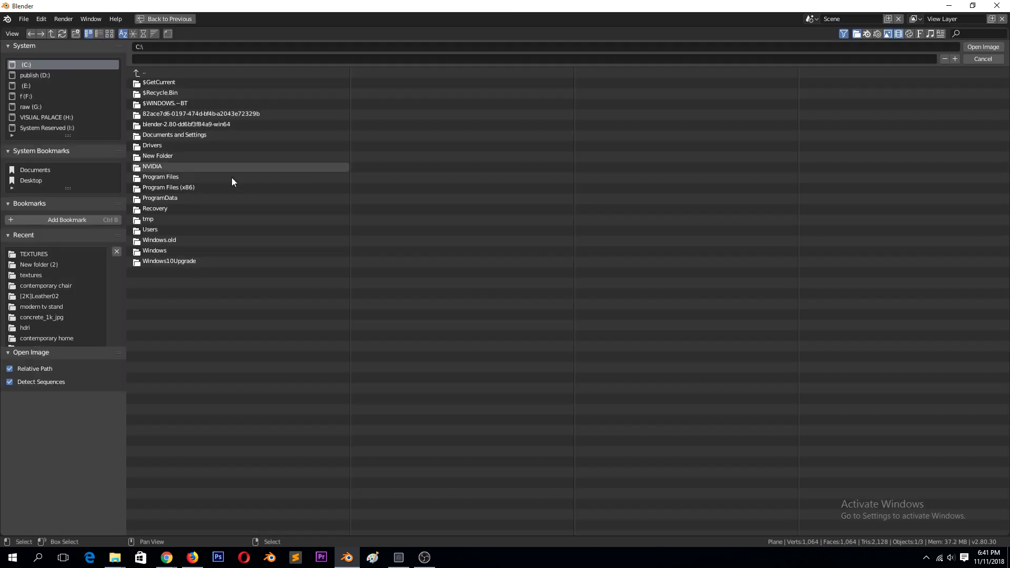
{"action": "left_click", "coordinate": [46, 326]}
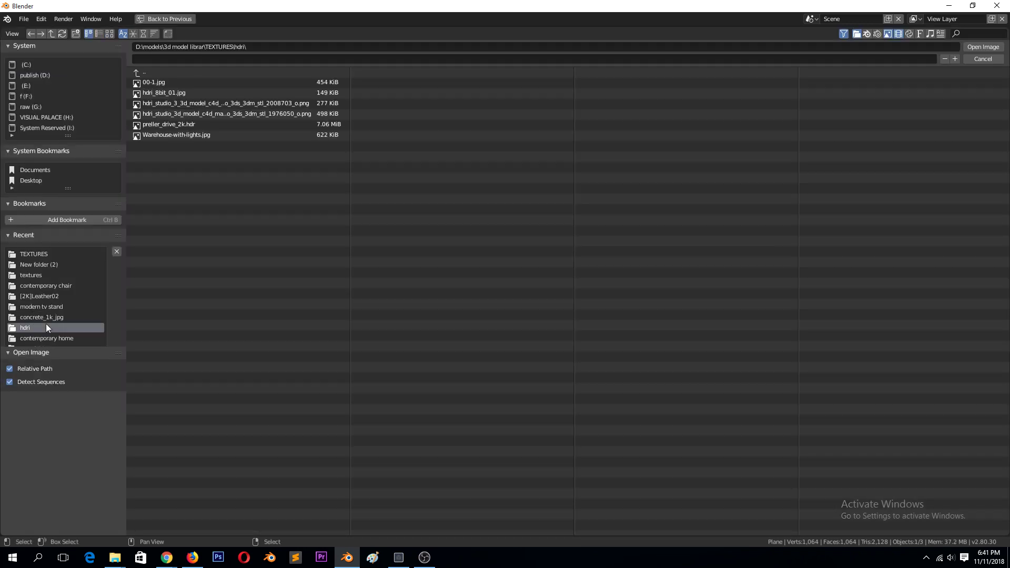
{"action": "left_click", "coordinate": [110, 32]}
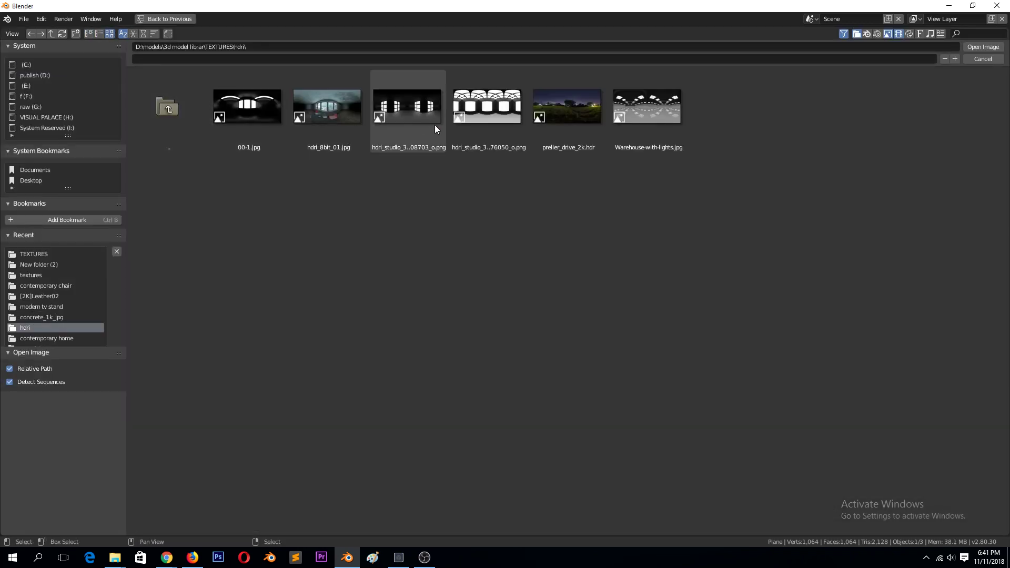
{"action": "double_click", "coordinate": [336, 115]}
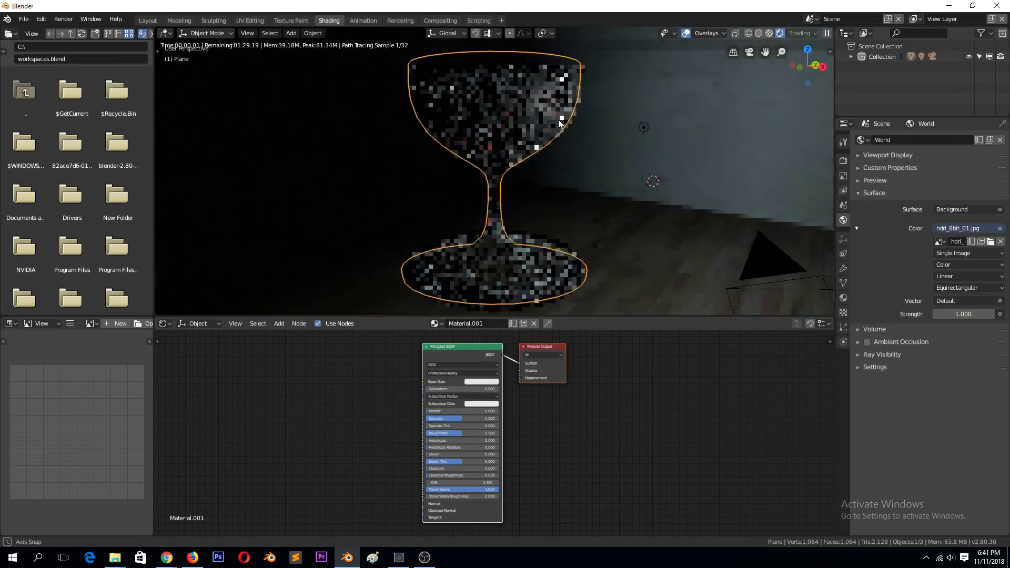
Set the glass material's Roughness to 0
{"action": "middle_click_drag", "start_coordinate": [562, 121], "coordinate": [608, 122]}
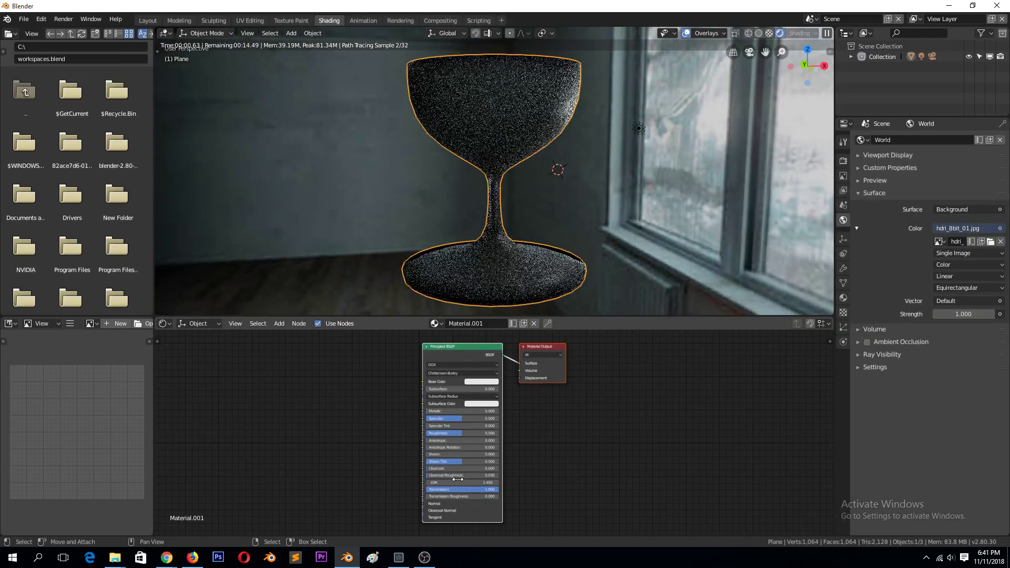
{"action": "left_click_drag", "start_coordinate": [456, 434], "coordinate": [410, 434]}
{"action": "middle_click_drag", "start_coordinate": [521, 273], "coordinate": [571, 226]}
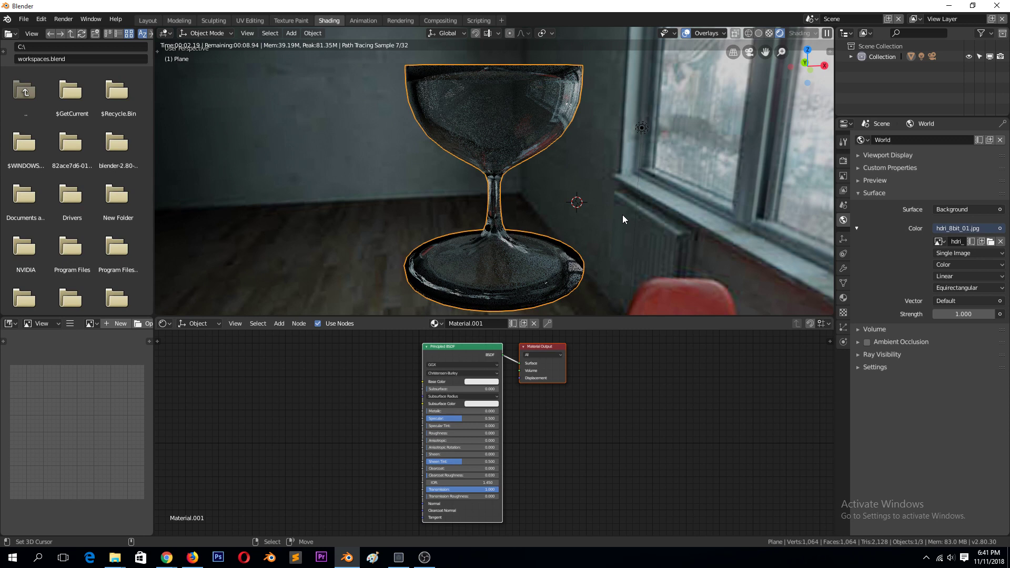
Start a new General scene, delete the default cube, and switch to front view
{"action": "key", "text": "ctrl+n"}
{"action": "left_click", "coordinate": [457, 121]}
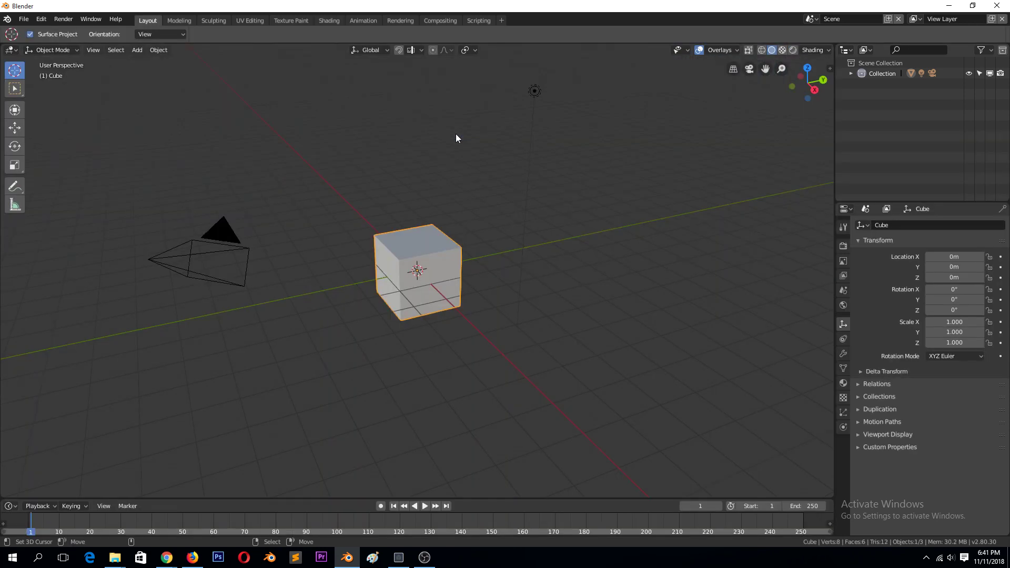
{"action": "key", "text": "x"}
{"action": "left_click", "coordinate": [453, 136]}
{"action": "key", "text": "KP_1"}
Add a plane and rotate it 90° around X to stand upright
{"action": "left_click", "coordinate": [414, 203]}
{"action": "key", "text": "shift+a"}
{"action": "mouse_move", "coordinate": [419, 201]}
{"action": "left_click", "coordinate": [459, 201]}
{"action": "type", "text": "rx"}
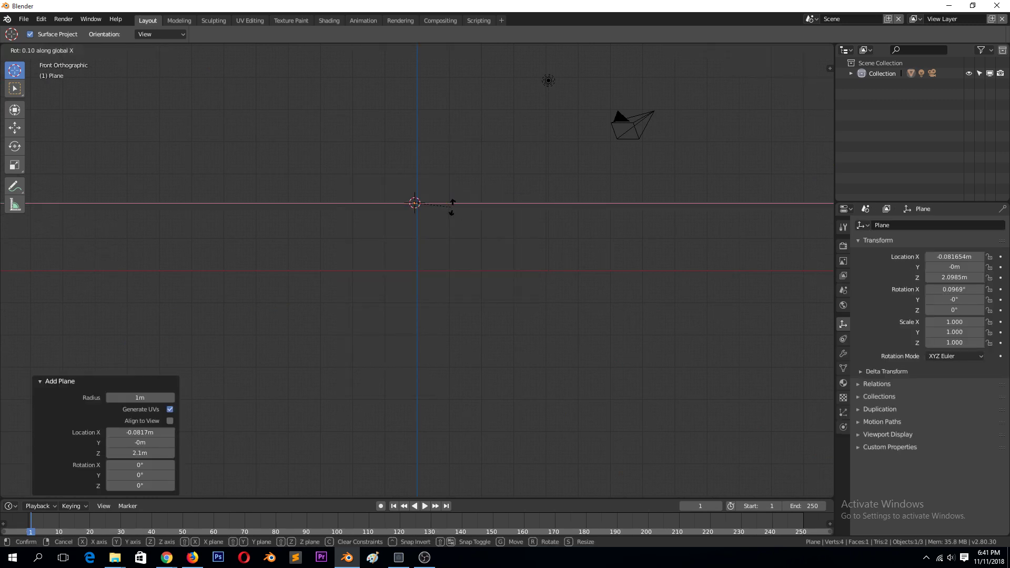
{"action": "type", "text": "90"}
{"action": "key", "text": "Return"}
Reduce the plane to a single vertex placed at the top of the profile
{"action": "key", "text": "Tab"}
{"action": "scroll", "coordinate": [415, 205], "scroll_direction": "up", "scroll_amount": 2}
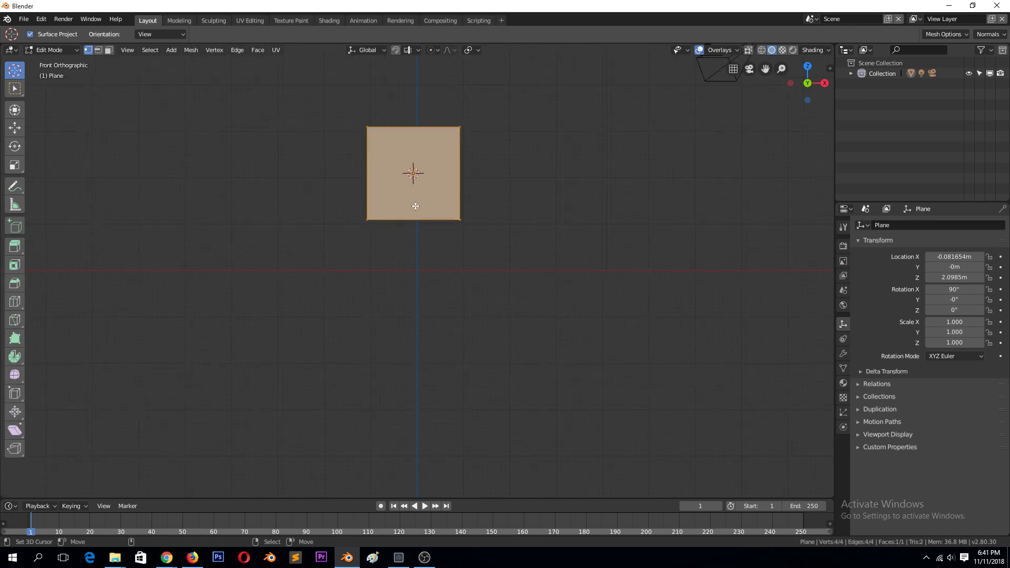
{"action": "key", "text": "x"}
{"action": "left_click", "coordinate": [459, 148]}
{"action": "right_click", "coordinate": [464, 136]}
{"action": "key", "text": "g"}
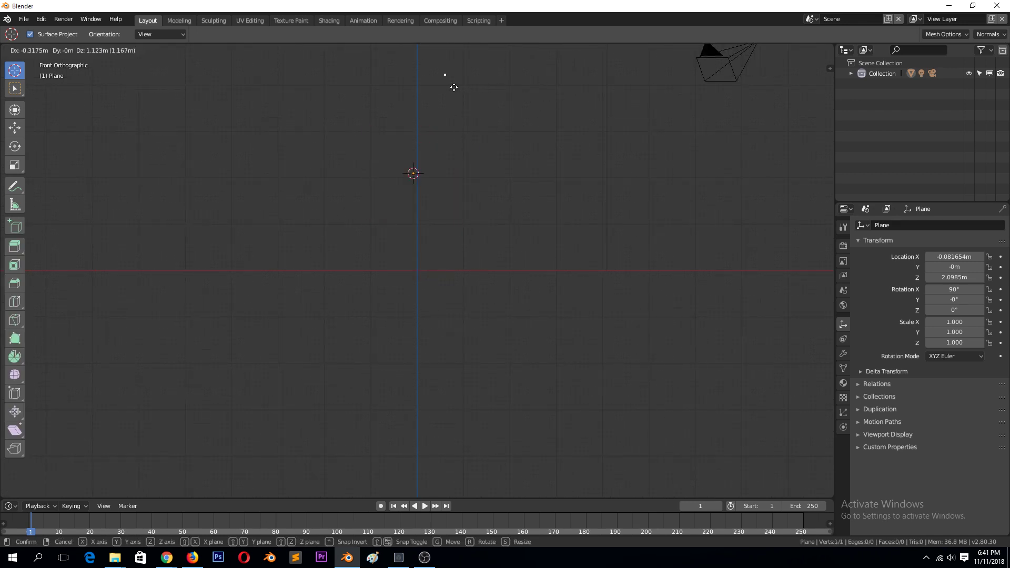
{"action": "left_click", "coordinate": [447, 82]}
Extrude the upper profile points down the bottle's outline
{"action": "key", "text": "e"}
{"action": "left_click", "coordinate": [454, 115]}
{"action": "key", "text": "e"}
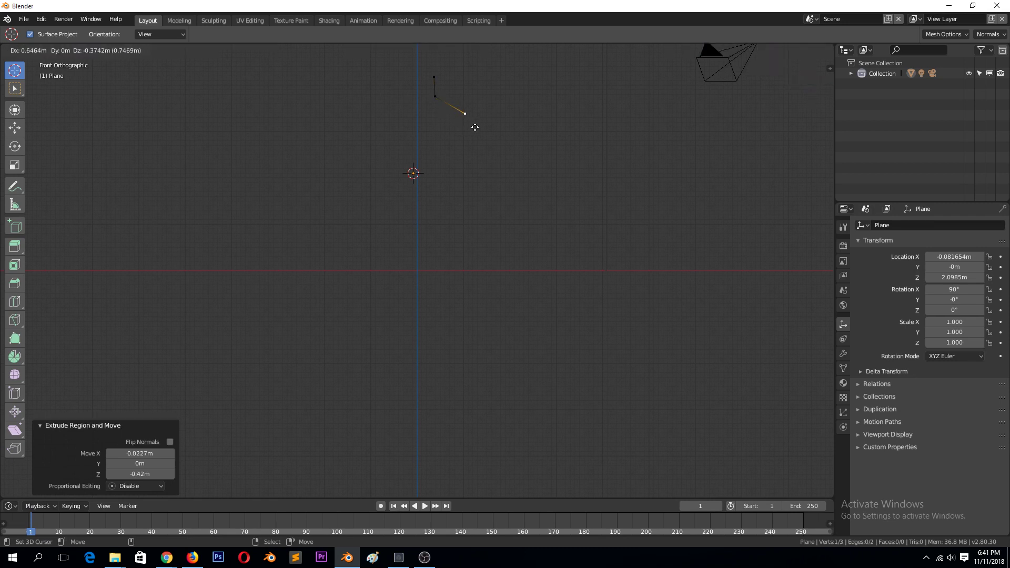
{"action": "left_click", "coordinate": [474, 127]}
{"action": "key", "text": "e"}
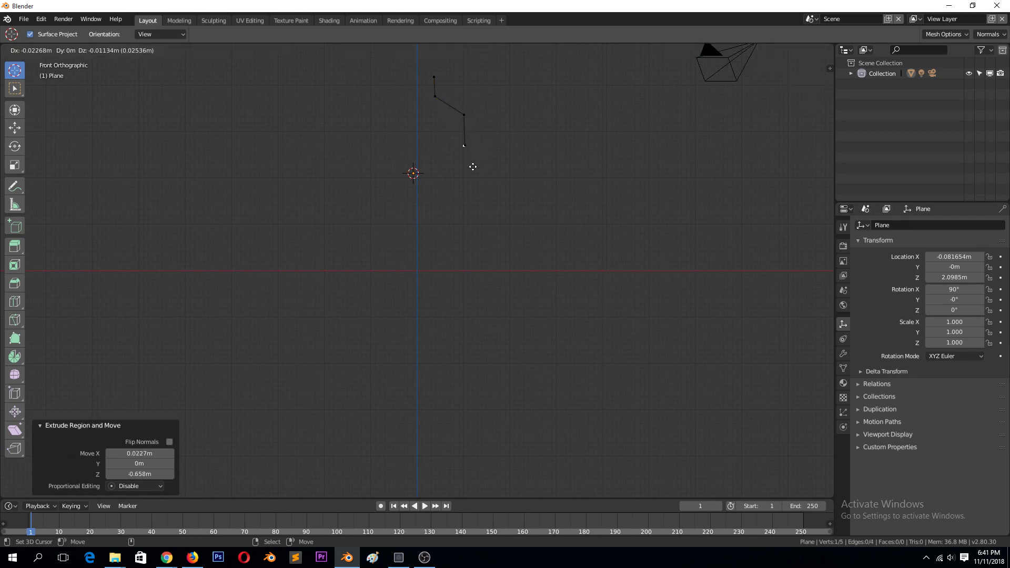
{"action": "left_click", "coordinate": [475, 167]}
{"action": "key", "text": "e"}
{"action": "left_click", "coordinate": [462, 192]}
Extrude the lower profile points to the base and in to the central axis
{"action": "key", "text": "e"}
{"action": "left_click", "coordinate": [469, 226]}
{"action": "key", "text": "e"}
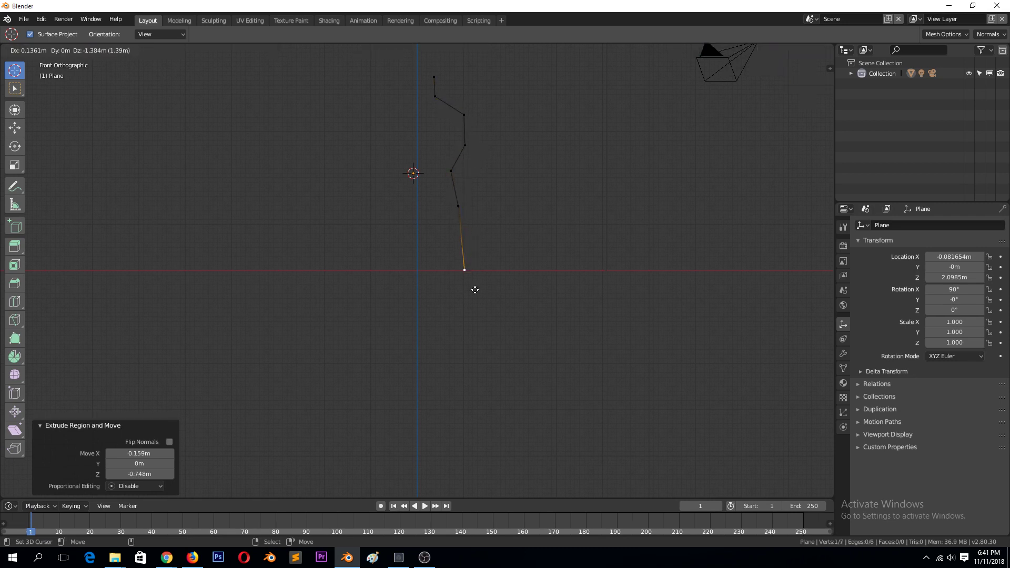
{"action": "left_click", "coordinate": [474, 344]}
{"action": "key", "text": "e"}
{"action": "left_click", "coordinate": [468, 357]}
{"action": "key", "text": "e"}
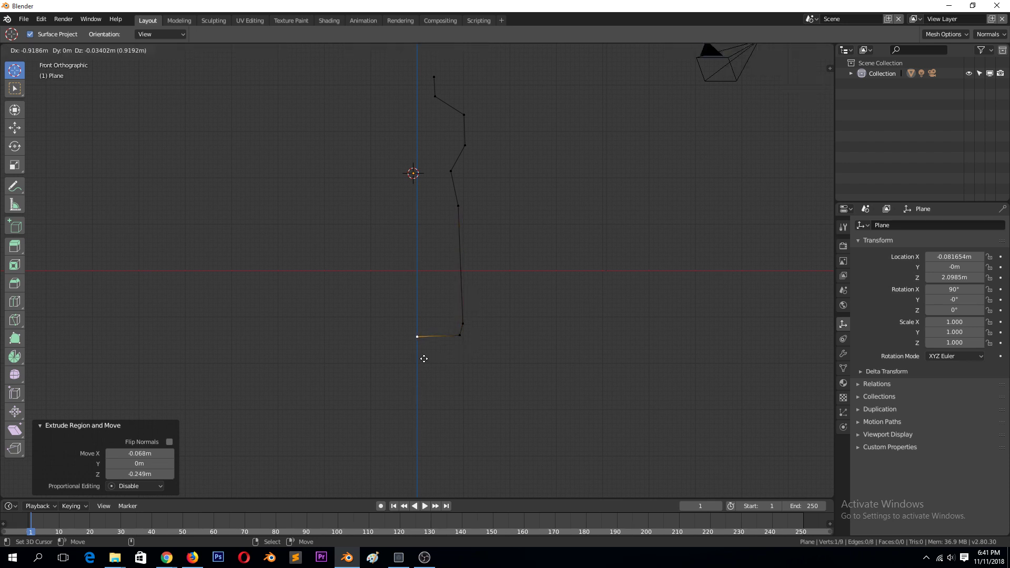
{"action": "left_click", "coordinate": [423, 358]}
Select the whole profile and spin it 360° around the pivot
{"action": "middle_click_drag", "start_coordinate": [466, 192], "coordinate": [411, 243]}
{"action": "key", "text": "a"}
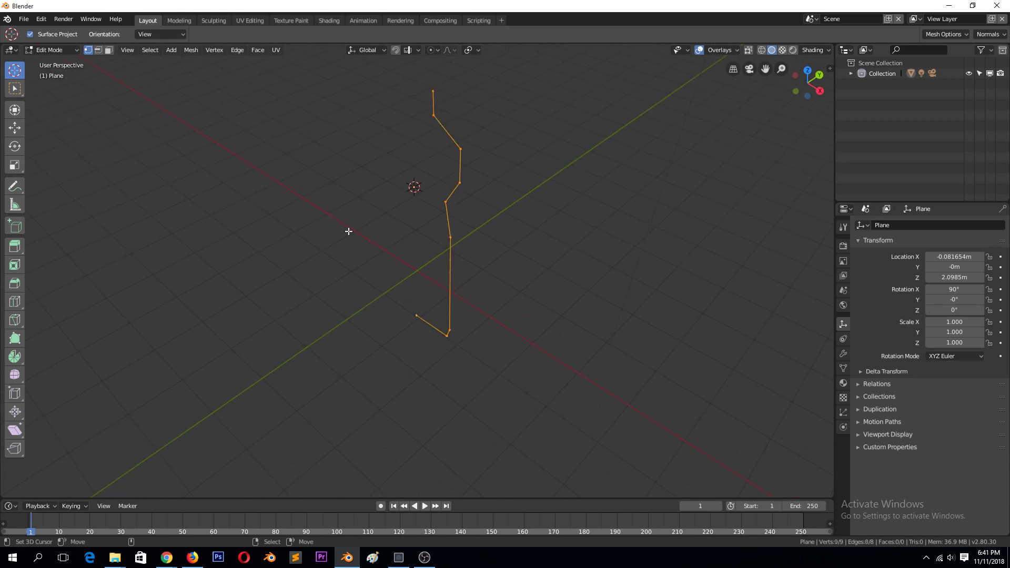
{"action": "left_click", "coordinate": [14, 356]}
{"action": "left_click_drag", "start_coordinate": [505, 185], "coordinate": [456, 143]}
{"action": "key", "text": "Escape"}
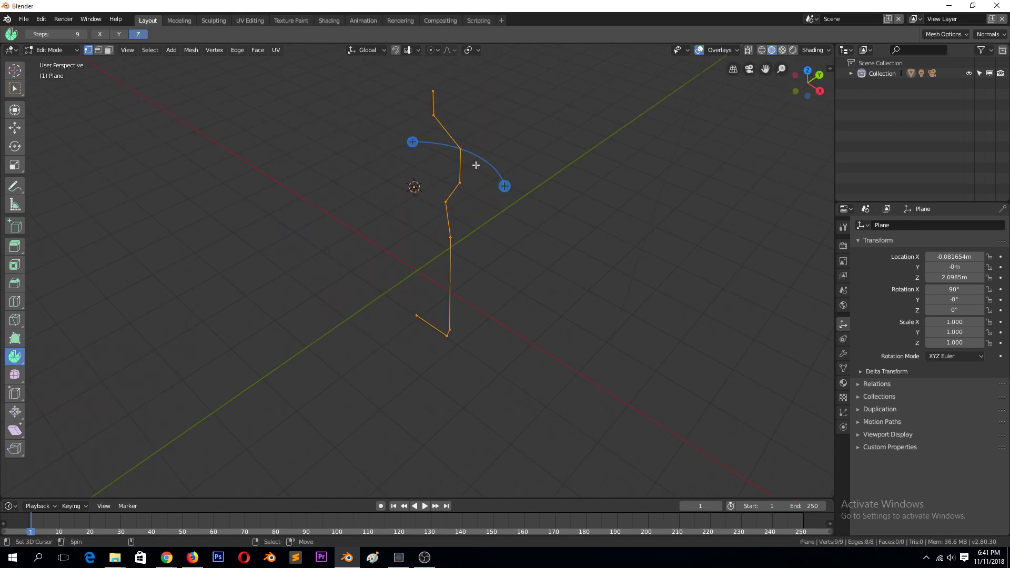
{"action": "middle_click_drag", "start_coordinate": [483, 160], "coordinate": [530, 195]}
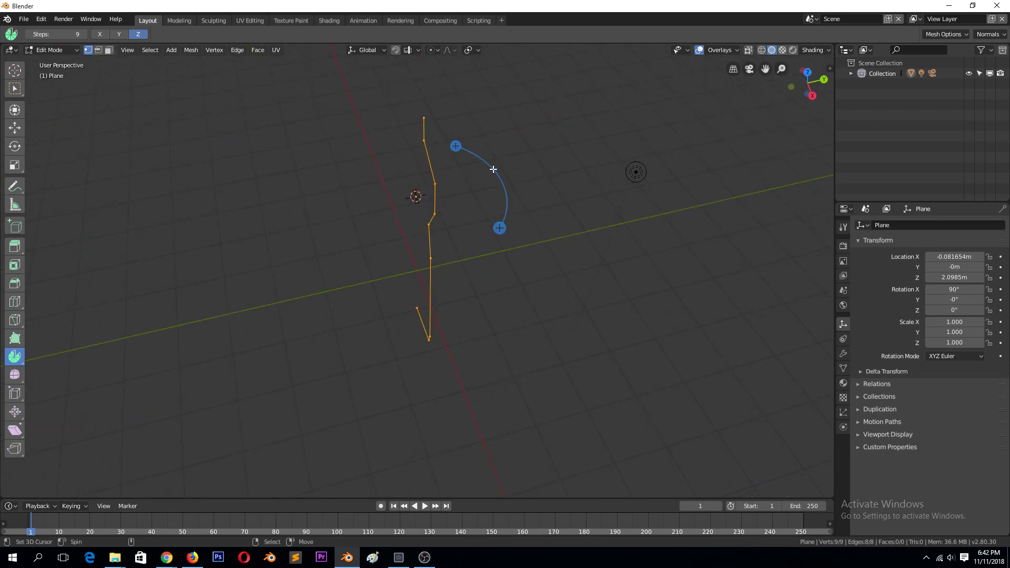
{"action": "left_click_drag", "start_coordinate": [493, 169], "coordinate": [500, 228]}
{"action": "key", "text": "Escape"}
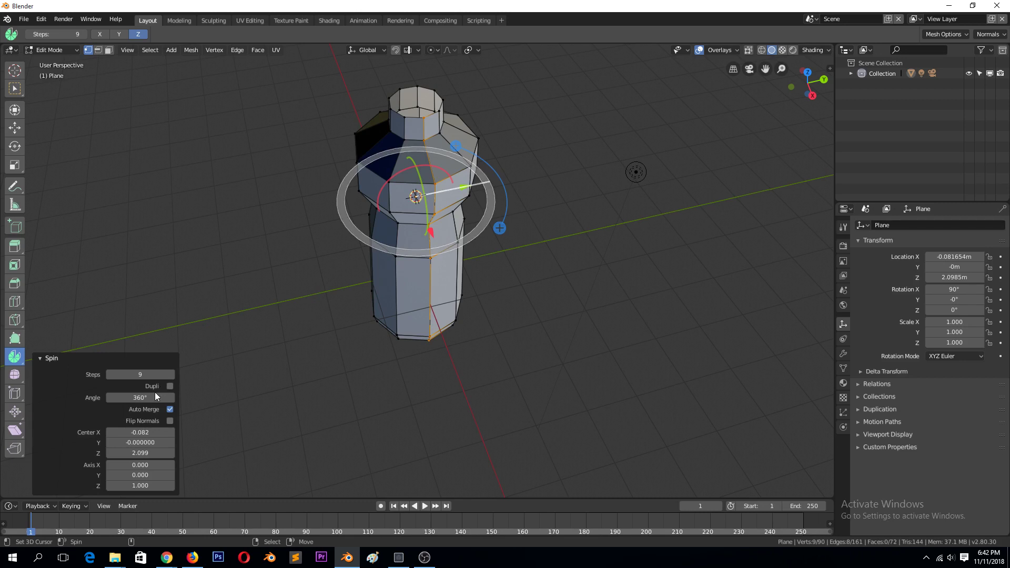
Set the spin steps to 13 and view the bottle in Object Mode
{"action": "left_click", "coordinate": [172, 375]}
{"action": "left_click", "coordinate": [172, 374]}
{"action": "left_click", "coordinate": [171, 374]}
{"action": "left_click", "coordinate": [172, 375]}
{"action": "key", "text": "Tab"}
{"action": "middle_click_drag", "start_coordinate": [442, 221], "coordinate": [367, 191]}
Recalculate the bottle mesh's normals so they face consistently
{"action": "key", "text": "Tab"}
{"action": "key", "text": "a"}
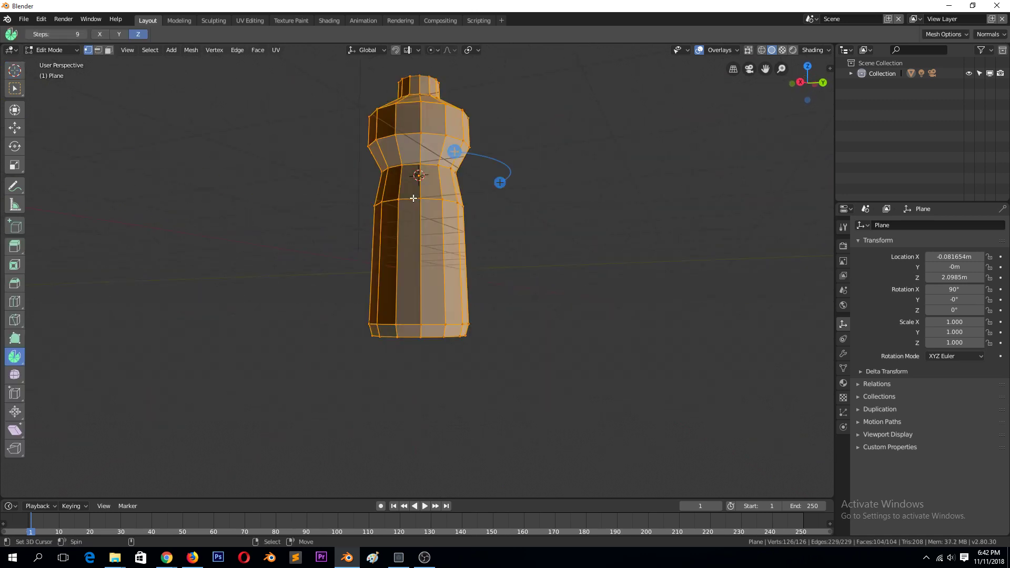
{"action": "key", "text": "a"}
{"action": "key", "text": "a"}
{"action": "key", "text": "shift+n"}
{"action": "key", "text": "Tab"}
{"action": "middle_click_drag", "start_coordinate": [421, 251], "coordinate": [503, 291]}
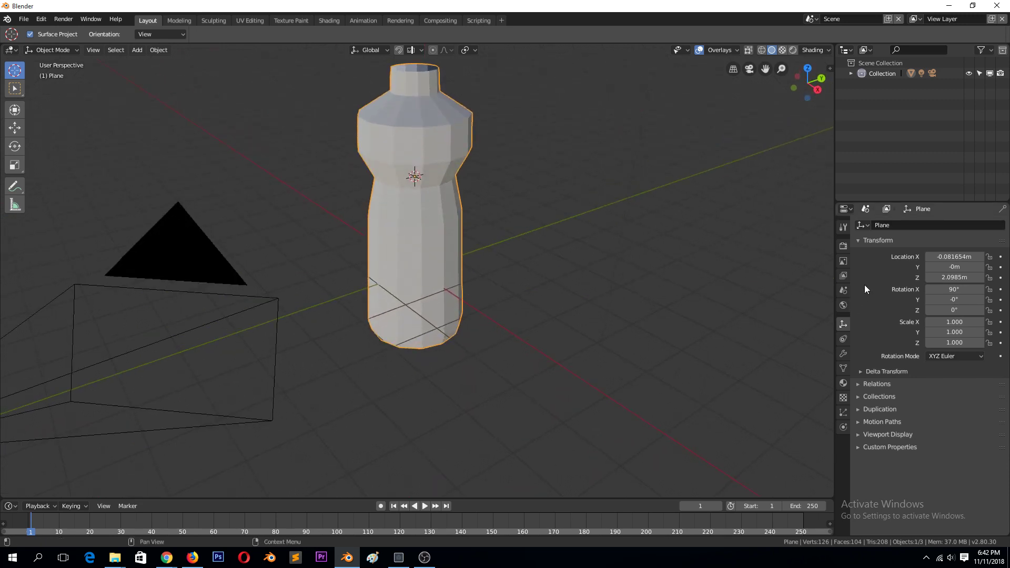
Add a Subdivision Surface modifier to the bottle
{"action": "left_click", "coordinate": [844, 354]}
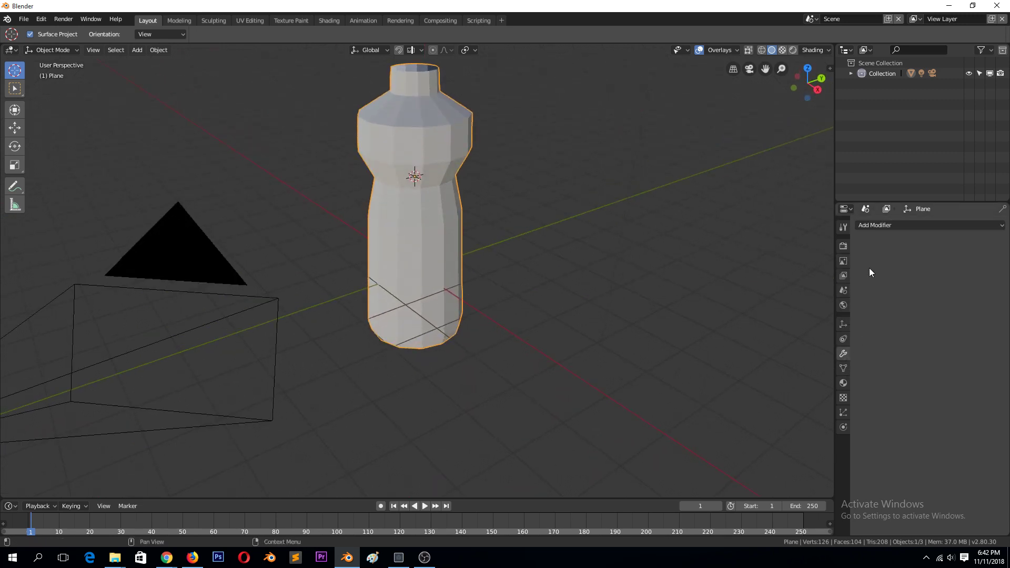
{"action": "left_click", "coordinate": [889, 226]}
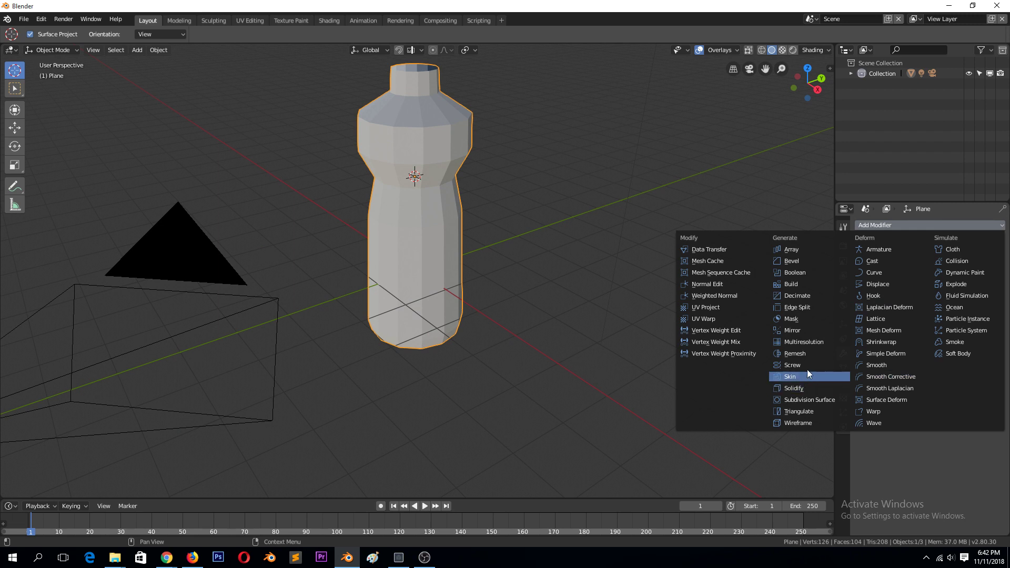
{"action": "left_click", "coordinate": [810, 400]}
{"action": "middle_click_drag", "start_coordinate": [814, 400], "coordinate": [355, 141]}
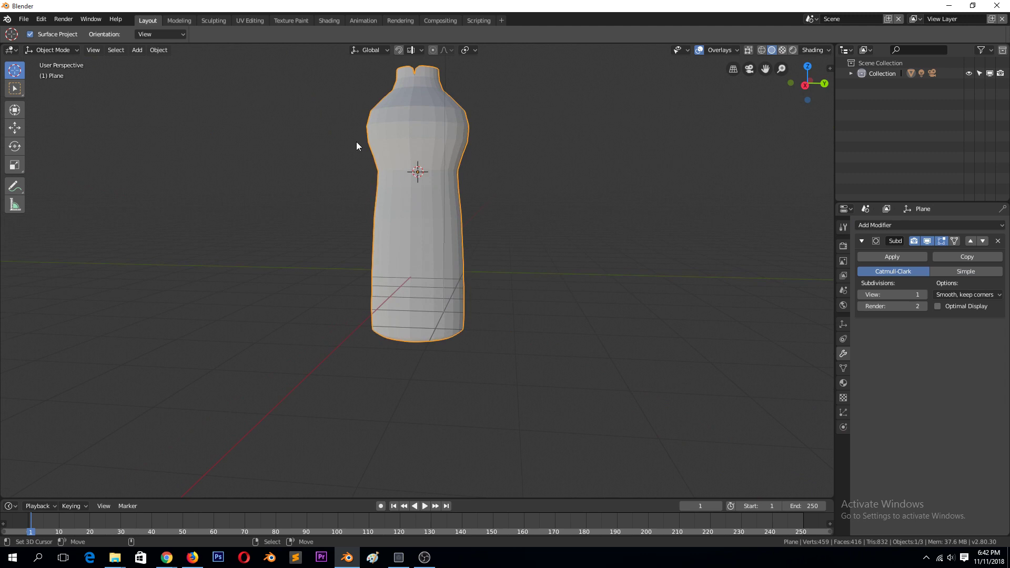
In Edit Mode, select two vertical edge loops of the bottle
{"action": "key", "text": "Tab"}
{"action": "left_click", "coordinate": [417, 72], "text": "alt"}
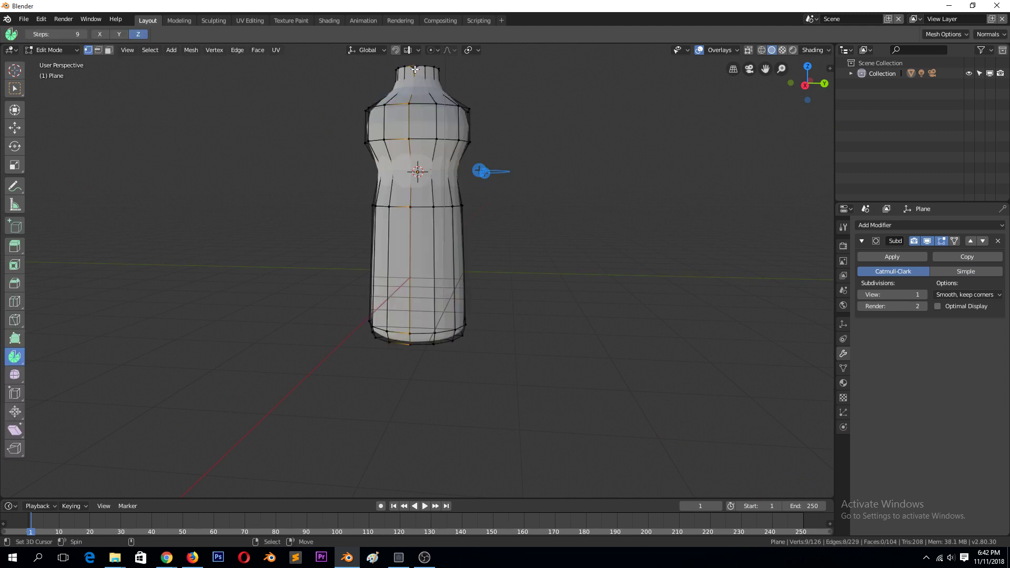
{"action": "key", "text": "KP_Decimal"}
{"action": "middle_click_drag", "start_coordinate": [483, 131], "coordinate": [392, 128]}
{"action": "left_click", "coordinate": [437, 176], "text": "alt+shift"}
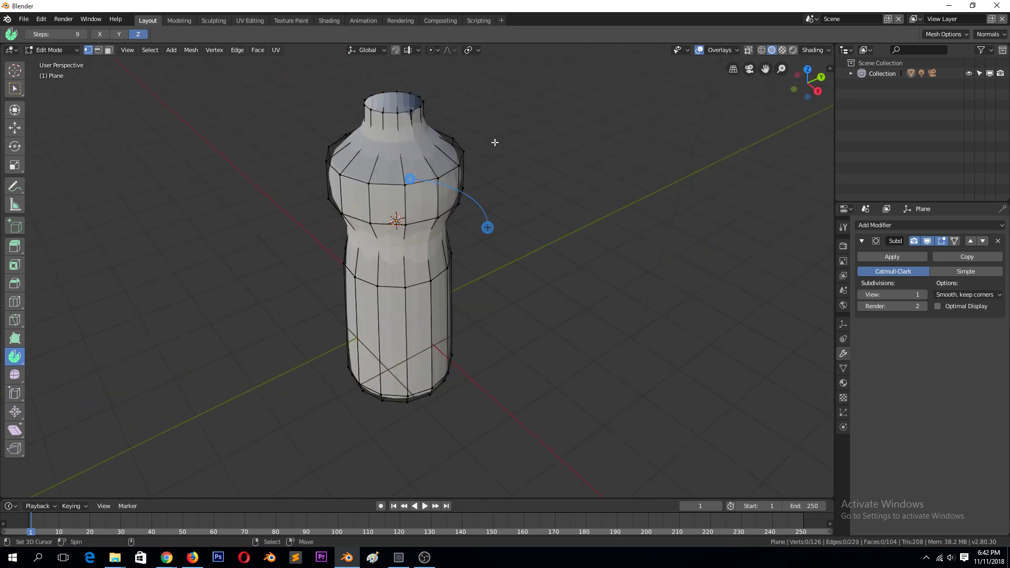
{"action": "key", "text": "a"}
{"action": "right_click", "coordinate": [494, 142]}
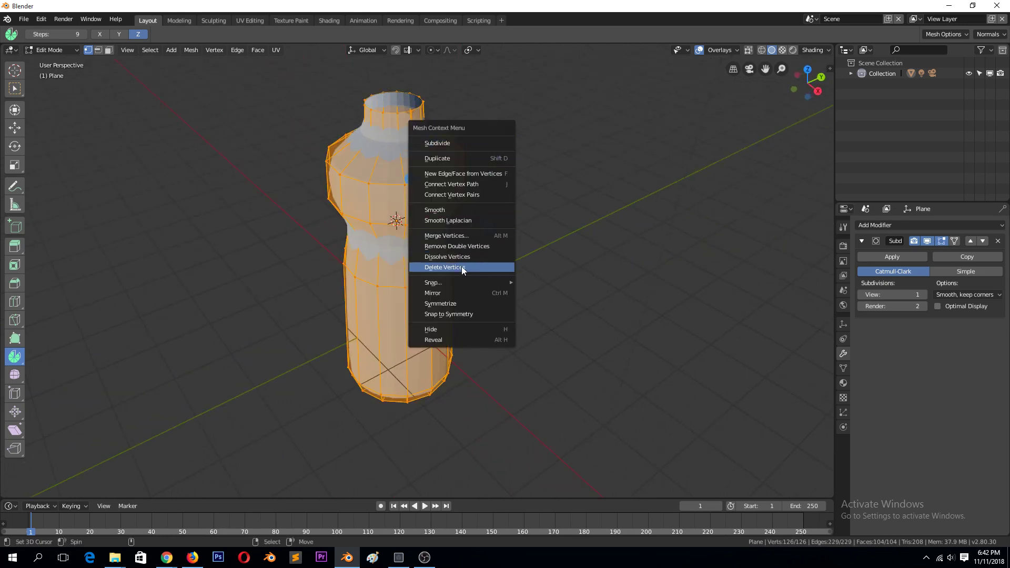
{"action": "left_click", "coordinate": [468, 248]}
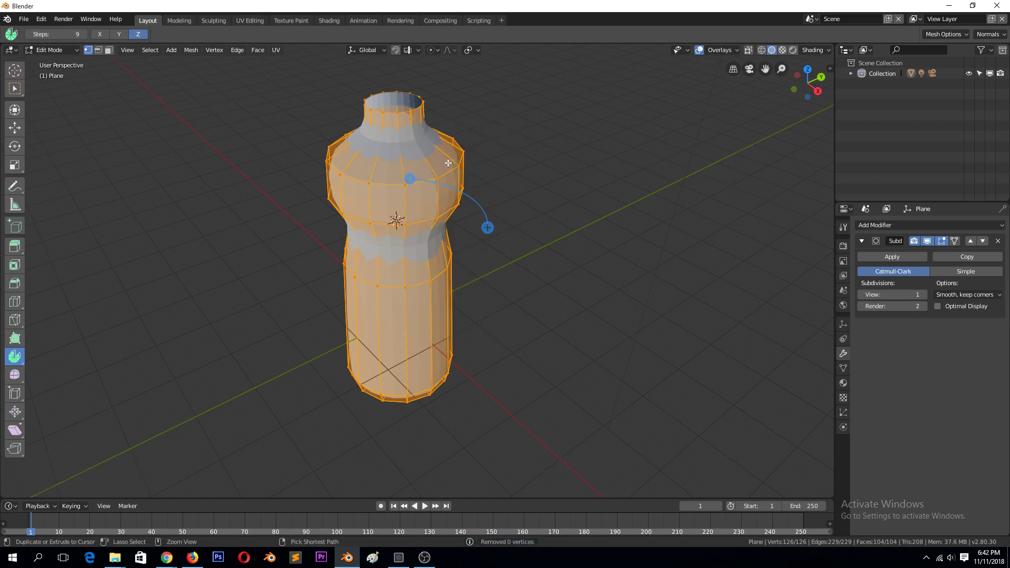
{"action": "key", "text": "alt+a"}
{"action": "left_click", "coordinate": [430, 168], "text": "alt"}
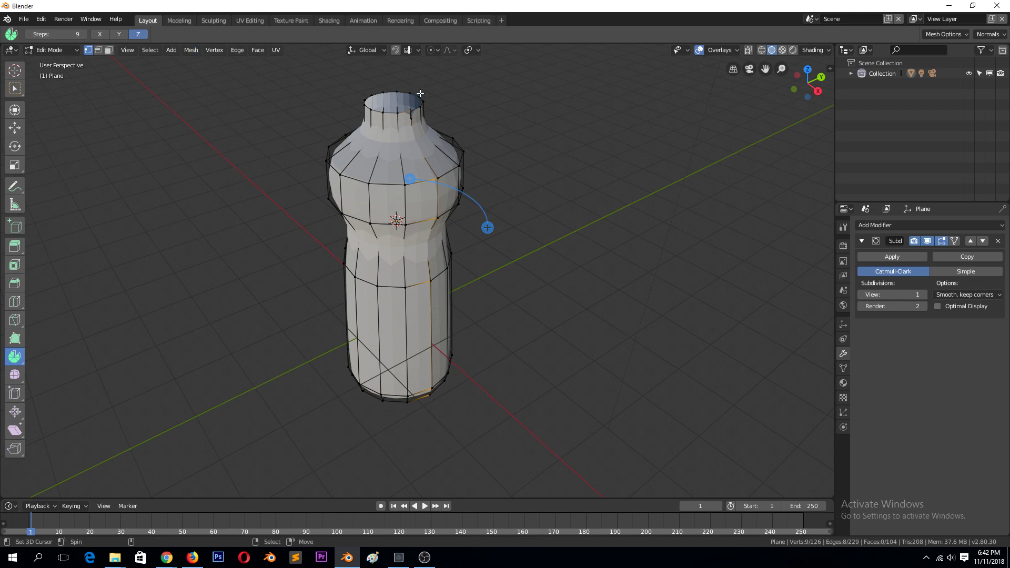
{"action": "key", "text": "a"}
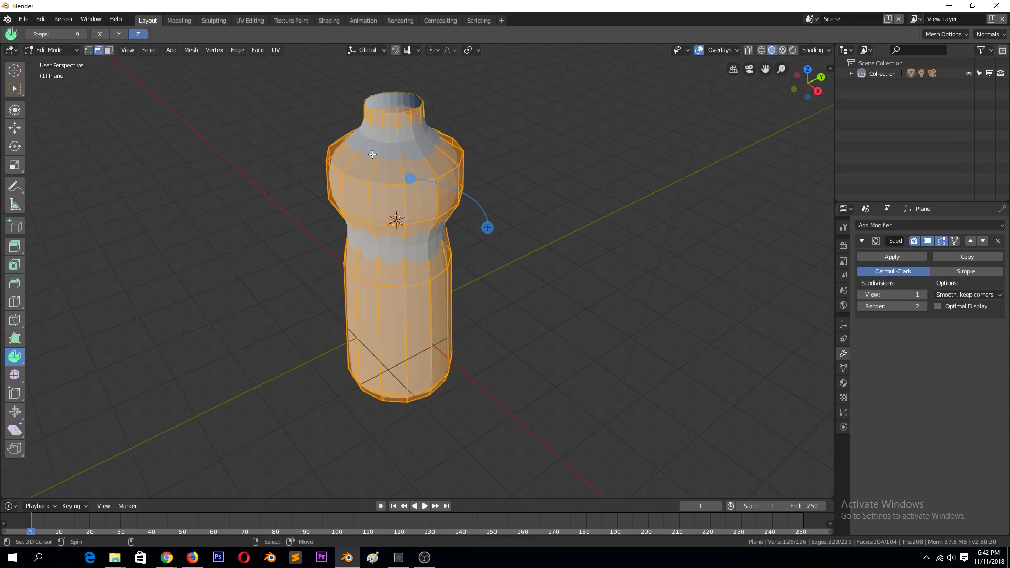
{"action": "right_click", "coordinate": [372, 150]}
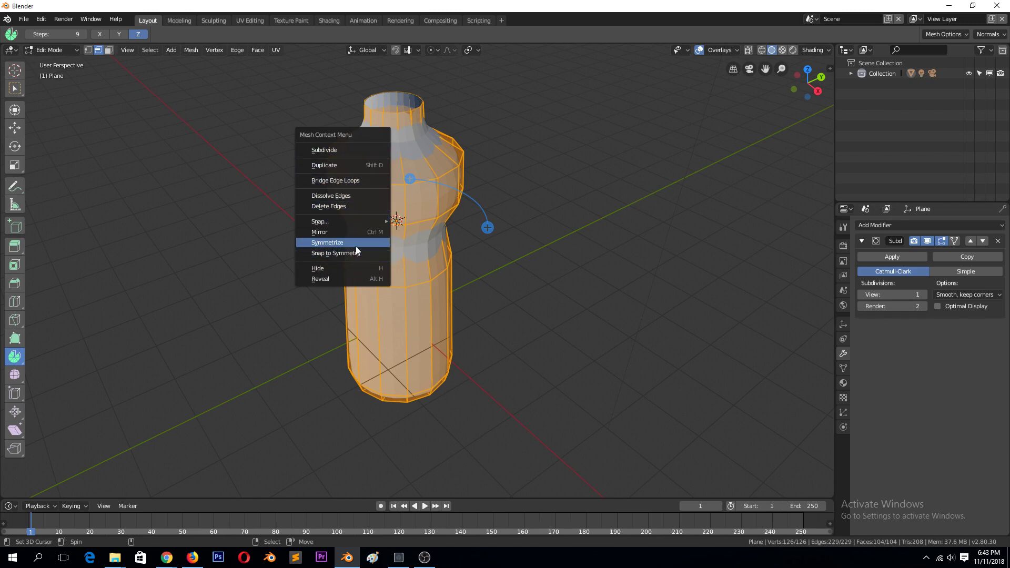
{"action": "left_click", "coordinate": [108, 52]}
{"action": "right_click", "coordinate": [472, 190]}
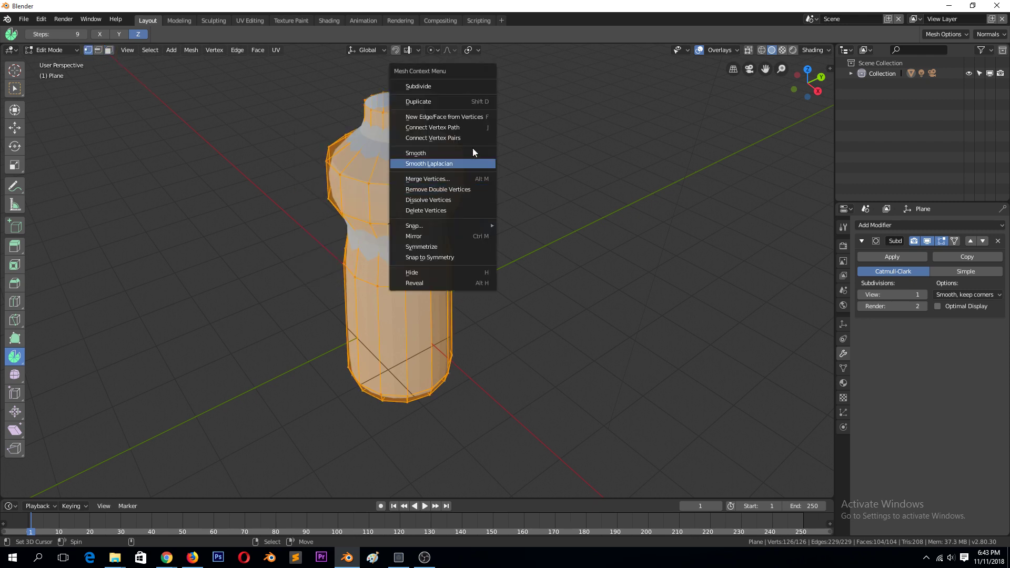
{"action": "right_click", "coordinate": [375, 230]}
{"action": "left_click", "coordinate": [365, 231]}
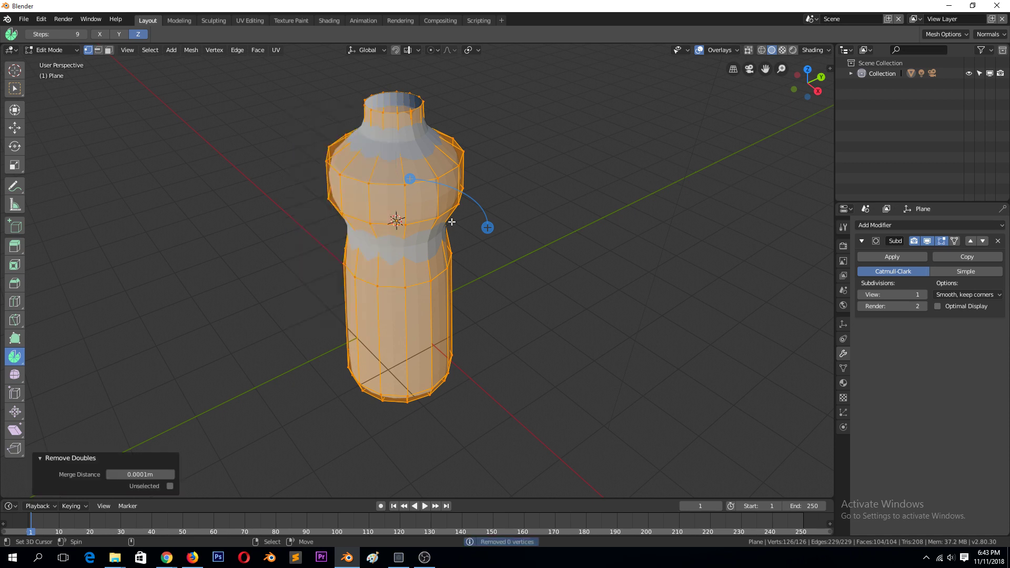
{"action": "key", "text": "Tab"}
{"action": "key", "text": "Tab"}
Undo back to the profile and re-spin its nine points a full 360°
{"action": "middle_click_drag", "start_coordinate": [436, 183], "coordinate": [404, 138]}
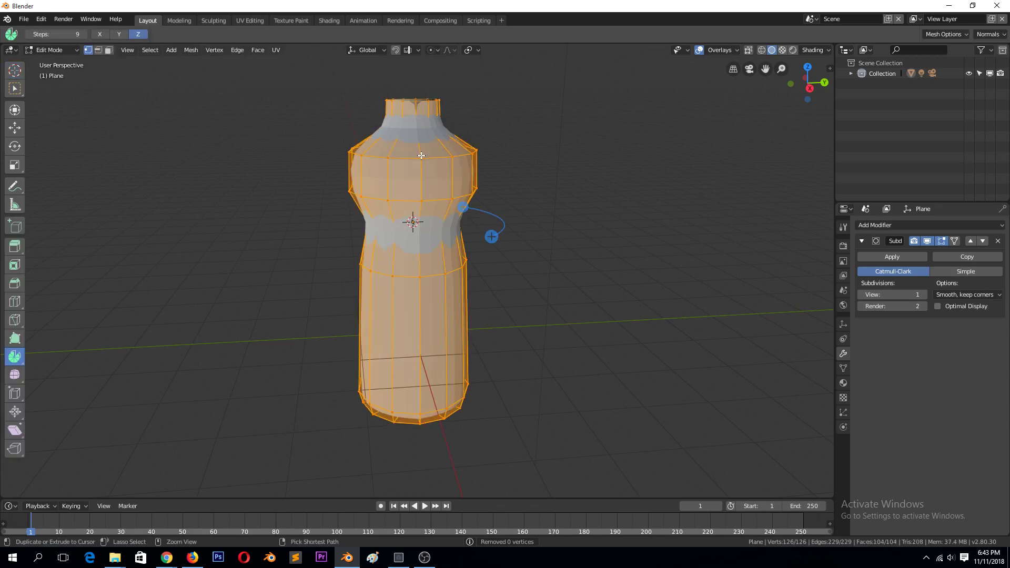
{"action": "key", "text": "ctrl+z"}
{"action": "key", "text": "ctrl+z"}
{"action": "key", "text": "ctrl+z"}
{"action": "key", "text": "ctrl+z"}
{"action": "key", "text": "ctrl+z"}
{"action": "key", "text": "ctrl+z"}
{"action": "key", "text": "ctrl+z"}
{"action": "key", "text": "ctrl+z"}
{"action": "middle_click_drag", "start_coordinate": [427, 161], "coordinate": [470, 183]}
{"action": "key", "text": "a"}
{"action": "mouse_move", "coordinate": [483, 222]}
{"action": "left_mouse_down"}
{"action": "mouse_move", "coordinate": [465, 226]}
{"action": "mouse_move", "coordinate": [421, 173]}
{"action": "mouse_move", "coordinate": [406, 92]}
{"action": "mouse_move", "coordinate": [475, 189]}
{"action": "mouse_move", "coordinate": [469, 223]}
{"action": "mouse_move", "coordinate": [485, 158]}
{"action": "mouse_move", "coordinate": [458, 197]}
{"action": "mouse_move", "coordinate": [470, 226]}
{"action": "mouse_move", "coordinate": [482, 221]}
{"action": "left_mouse_up"}
{"action": "middle_click_drag", "start_coordinate": [482, 222], "coordinate": [418, 129]}
Merge duplicate vertices across the whole bottle mesh
{"action": "key", "text": "a"}
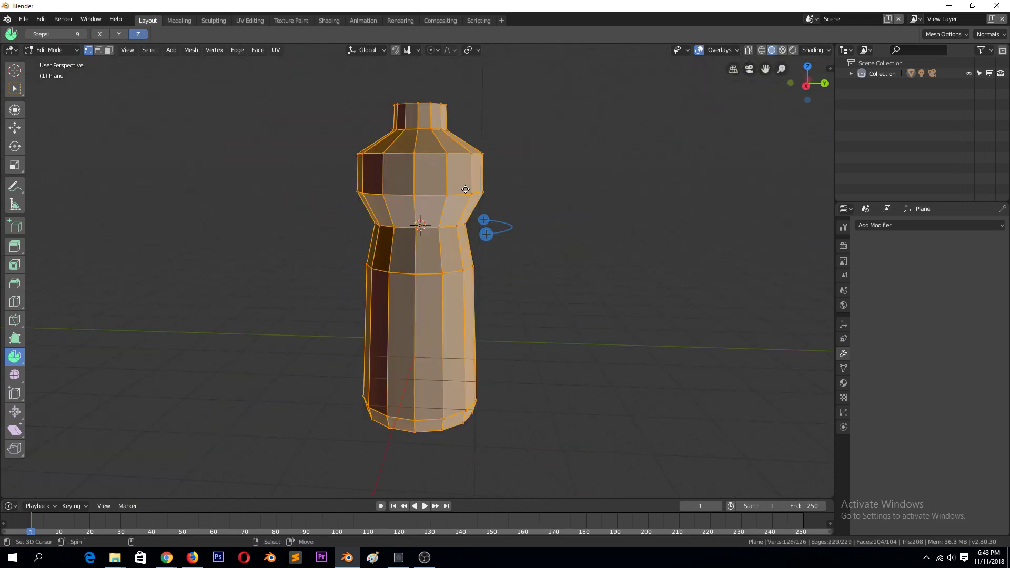
{"action": "right_click", "coordinate": [467, 193]}
{"action": "left_click", "coordinate": [468, 189]}
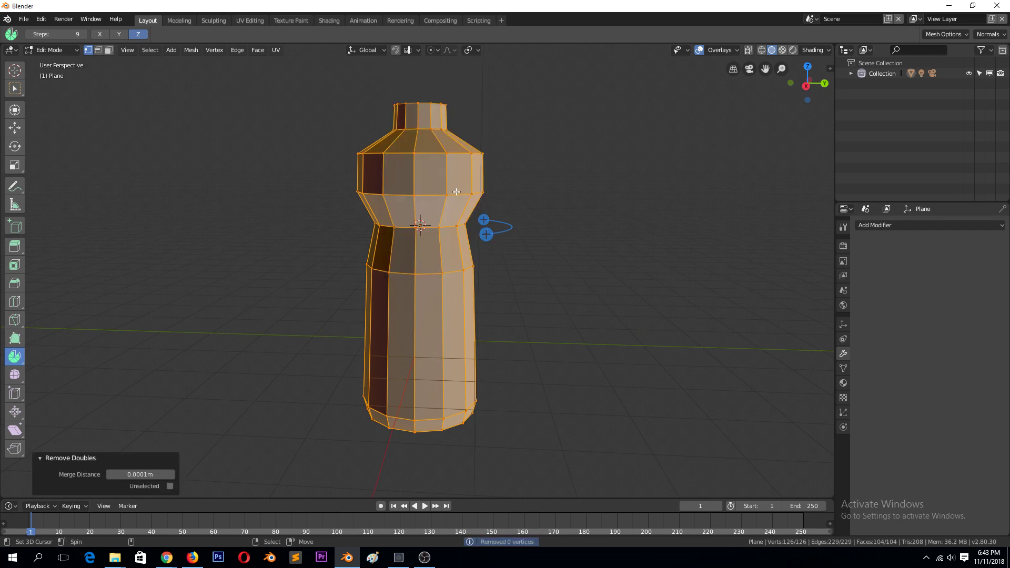
Zoom in on the bottle's neck and try a larger Remove Doubles merge distance
{"action": "middle_click_drag", "start_coordinate": [428, 160], "coordinate": [498, 507]}
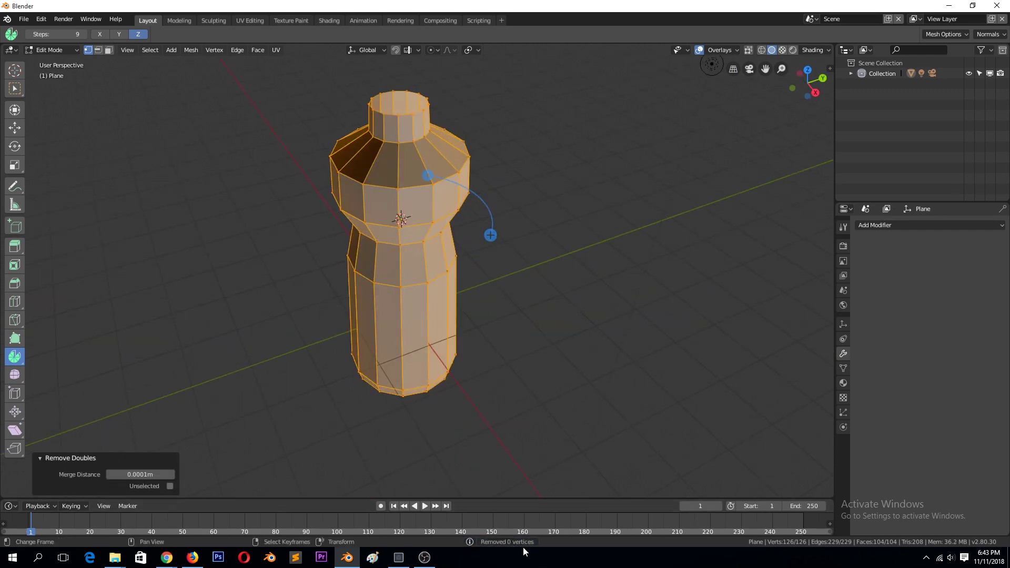
{"action": "scroll", "coordinate": [416, 237], "scroll_direction": "up", "scroll_amount": 1}
{"action": "left_click_drag", "start_coordinate": [765, 69], "coordinate": [818, 174]}
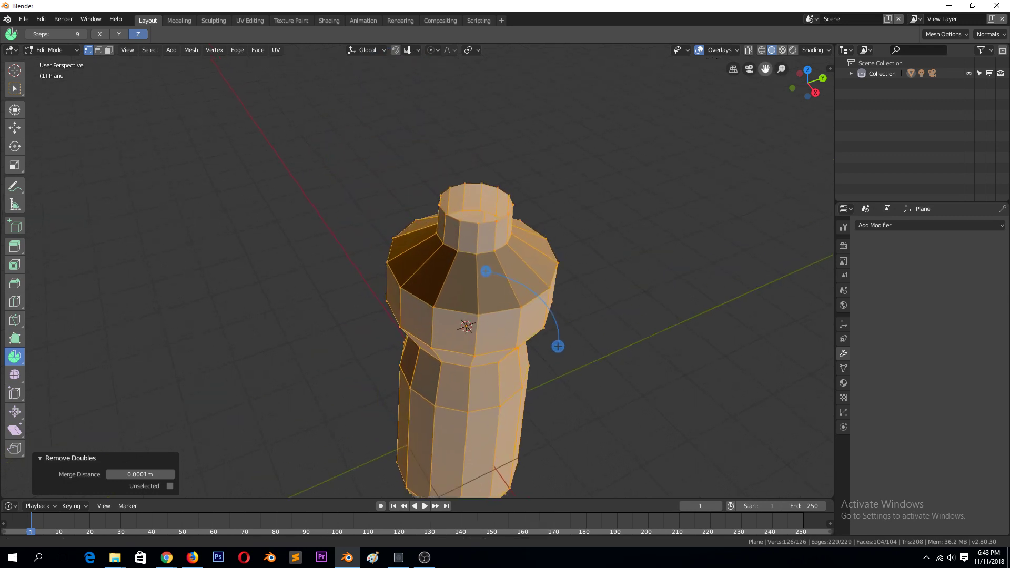
{"action": "scroll", "coordinate": [602, 129], "scroll_direction": "up", "scroll_amount": 6}
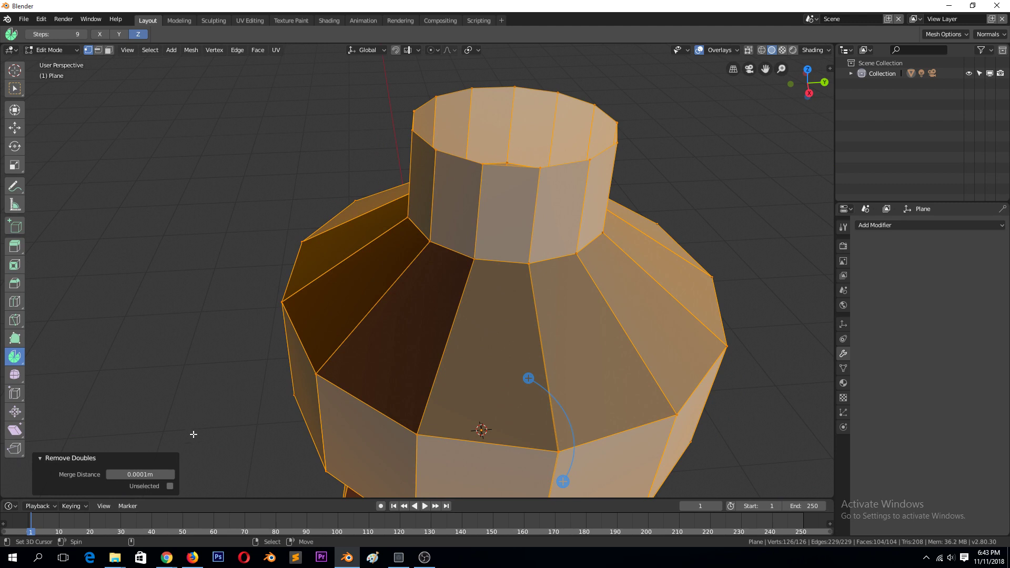
{"action": "left_click", "coordinate": [173, 475]}
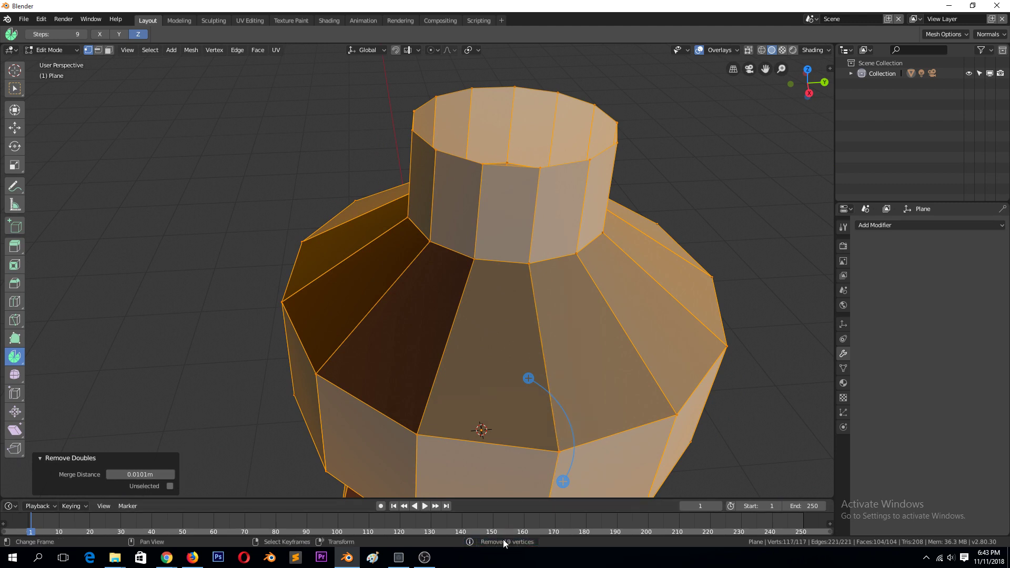
{"action": "scroll", "coordinate": [497, 108], "scroll_direction": "down", "scroll_amount": 3}
Set the merge distance to 0.00001 m and place the 3D cursor beside the bottle
{"action": "left_click_drag", "start_coordinate": [140, 474], "coordinate": [162, 476]}
{"action": "left_click", "coordinate": [162, 476]}
{"action": "type", "text": "0.00001"}
{"action": "key", "text": "Return"}
{"action": "left_click", "coordinate": [251, 379]}
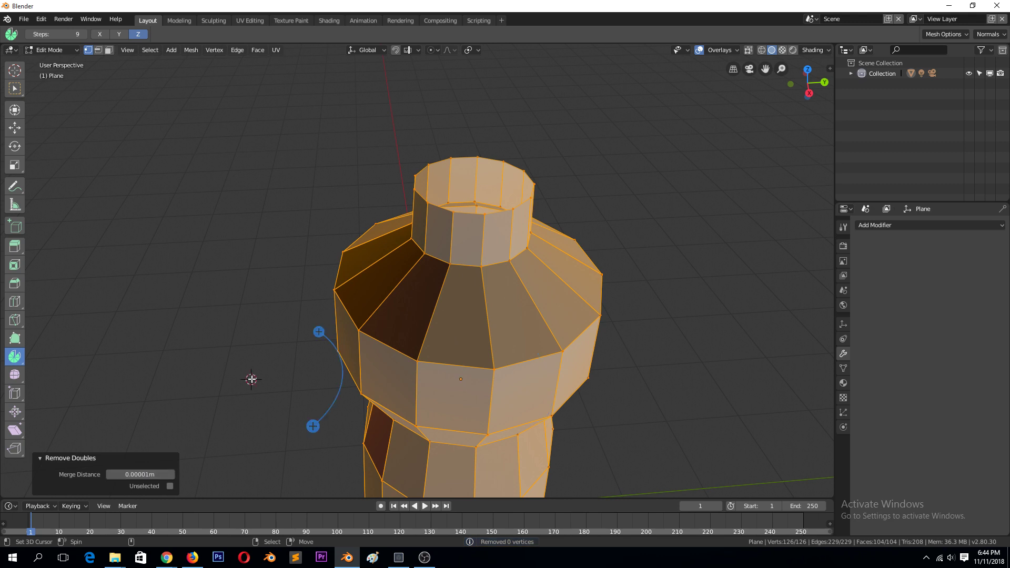
Raise the merge distance to remove 9 duplicate vertices, leaving 117, and exit Edit Mode
{"action": "left_click", "coordinate": [171, 474]}
{"action": "key", "text": "Tab"}
{"action": "middle_click_drag", "start_coordinate": [400, 327], "coordinate": [242, 266]}
Add a level-2 Subdivision Surface to the bottle and make its normals consistent
{"action": "key", "text": "ctrl+2"}
{"action": "key", "text": "Tab"}
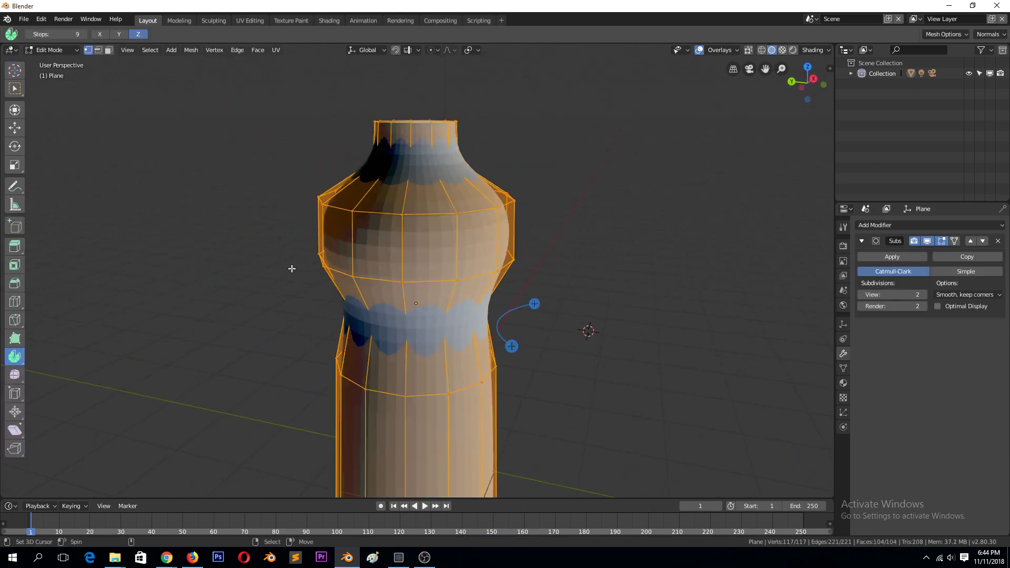
{"action": "key", "text": "ctrl+n"}
{"action": "key", "text": "Tab"}
{"action": "middle_click_drag", "start_coordinate": [326, 253], "coordinate": [310, 273]}
{"action": "scroll", "coordinate": [400, 247], "scroll_direction": "down", "scroll_amount": 5}
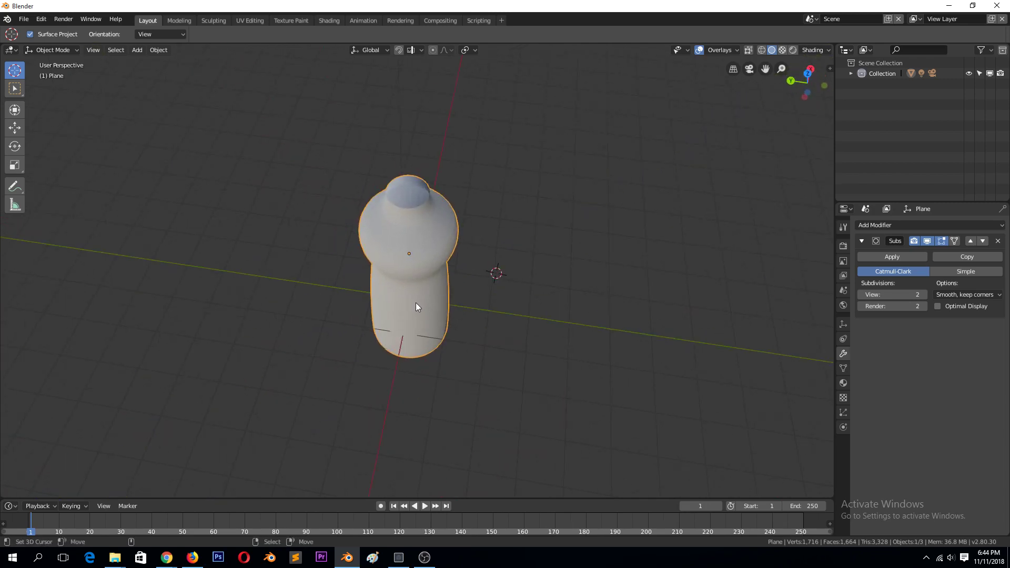